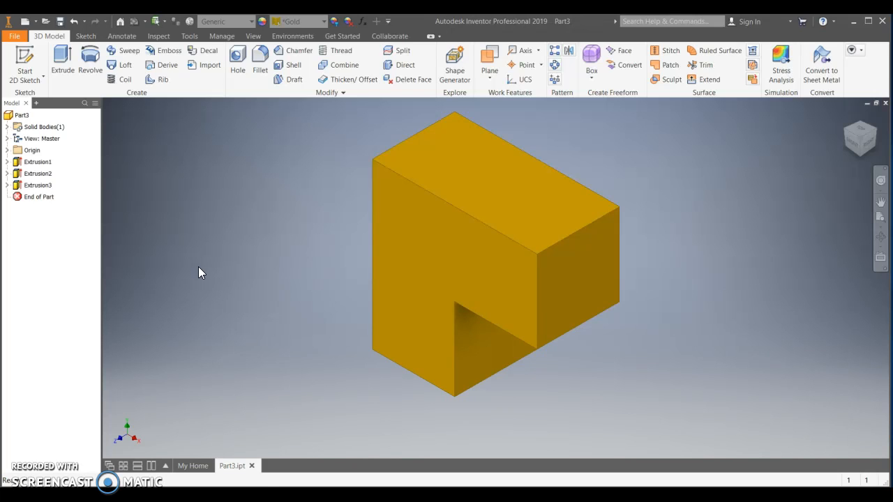
Step: Close the Part3.ipt document and open the project manager
left_click(253, 465)
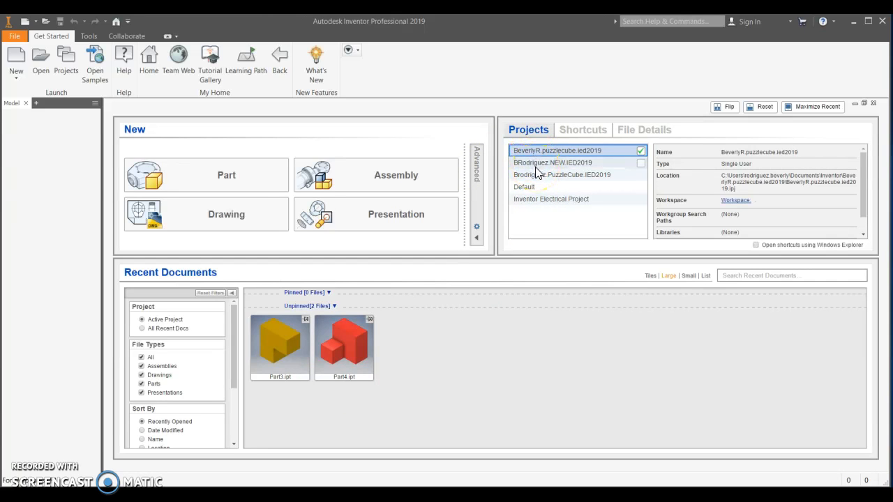
mouse_move(265, 332)
mouse_move(362, 326)
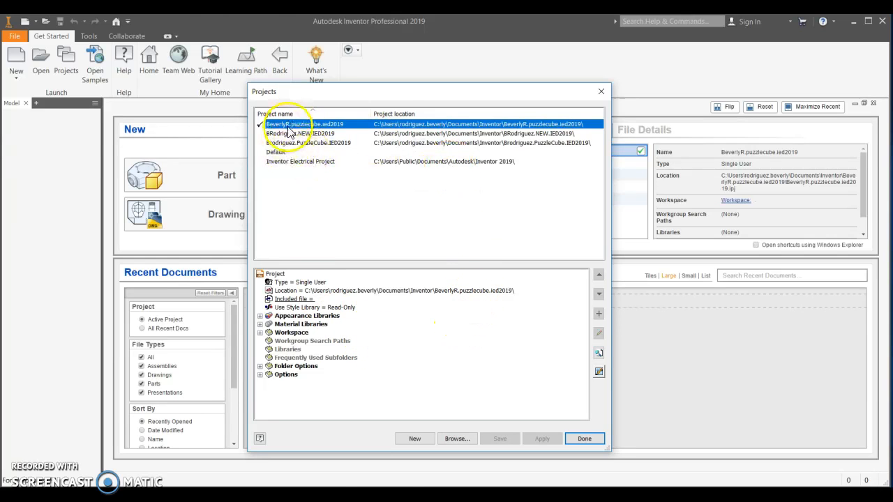
left_click(413, 439)
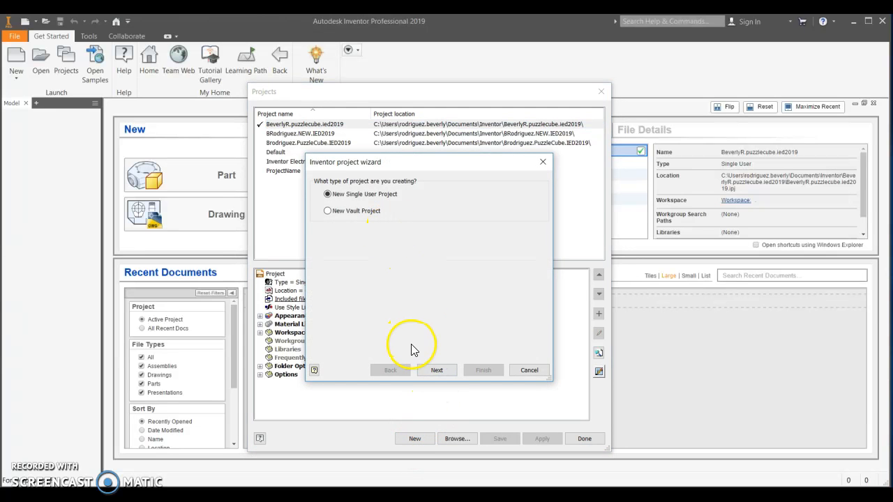
left_click(435, 371)
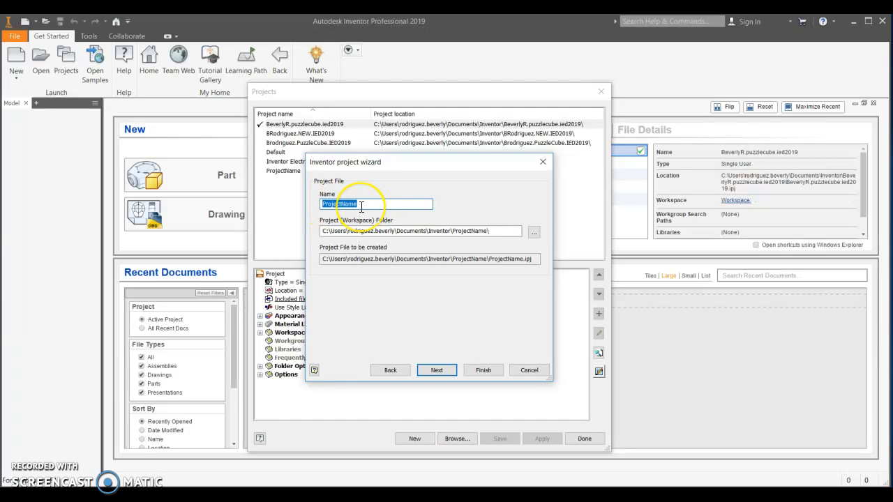
type("BevRodriguez.")
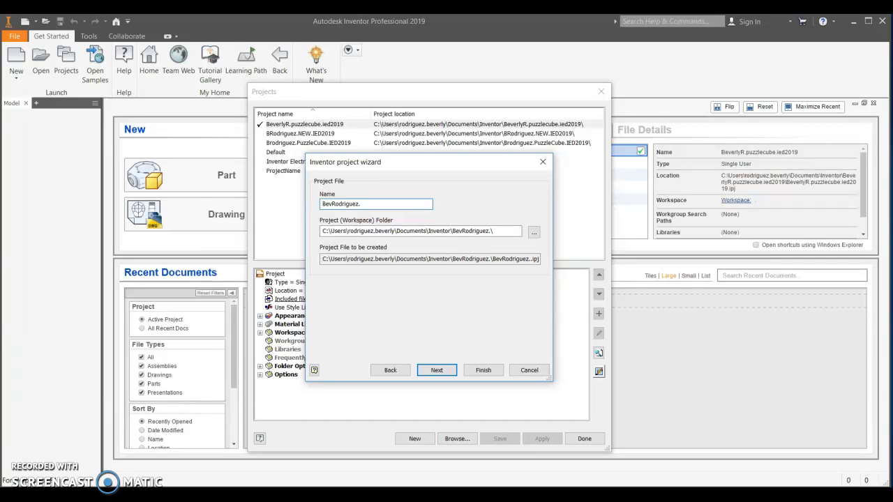
type("Name")
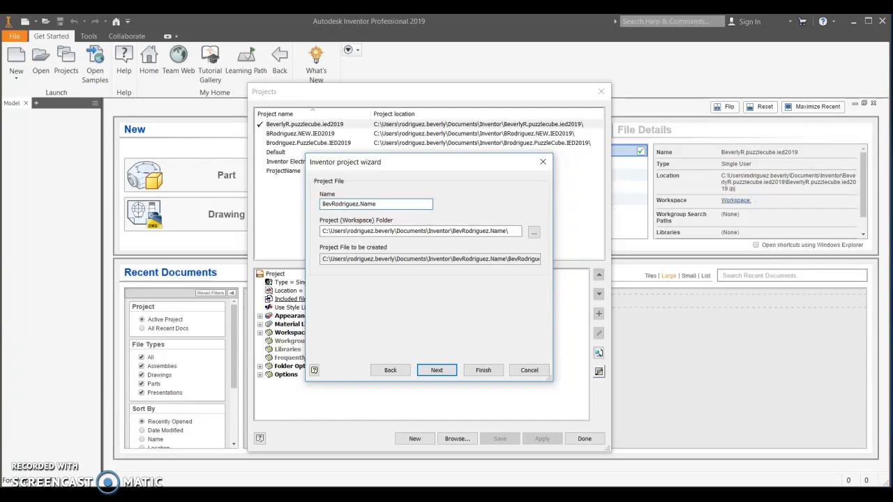
type("Project.IED2019")
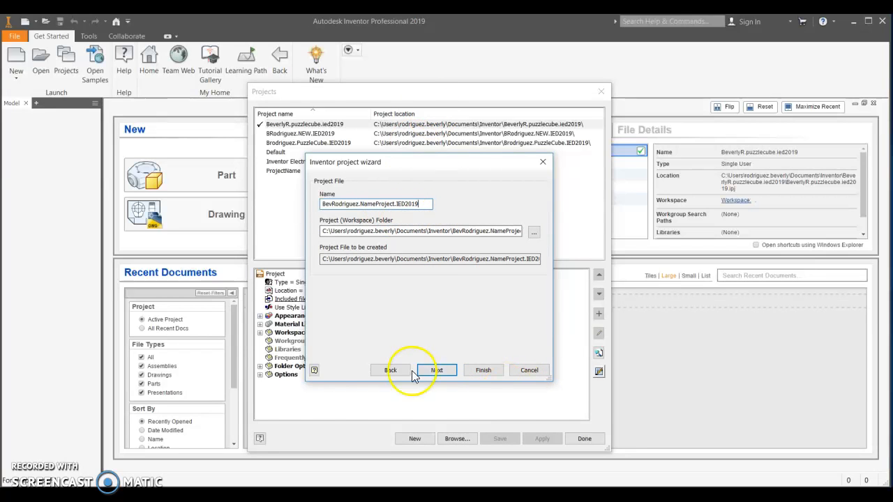
left_click(484, 371)
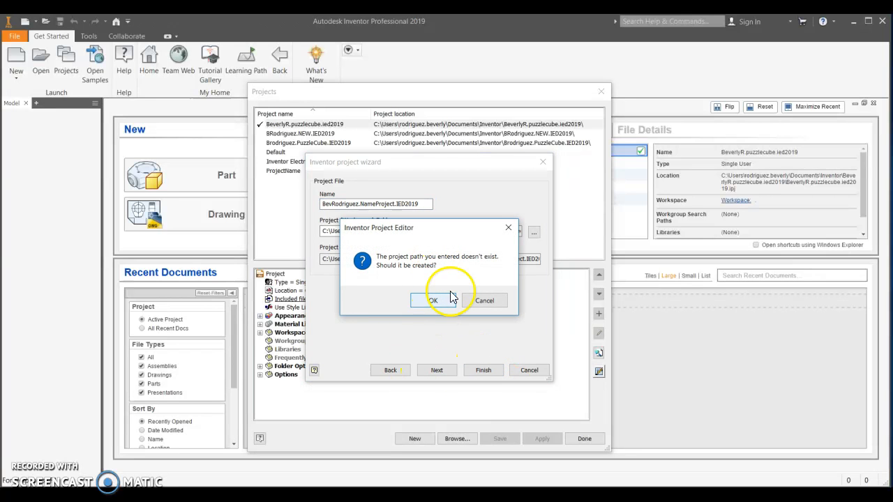
left_click(488, 303)
left_click(528, 370)
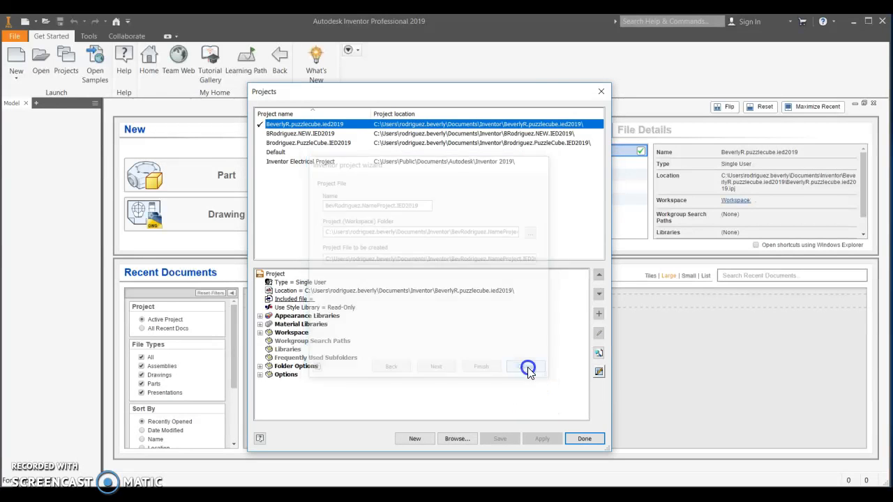
Step: Set the existing project ending in lowercase "puzzlecube.ied2019" as the active project and close the project manager
double_click(331, 125)
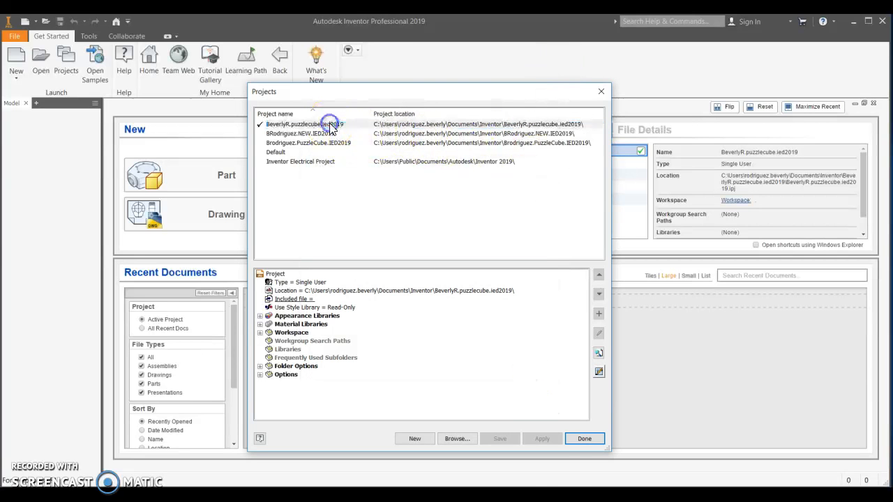
left_click(581, 438)
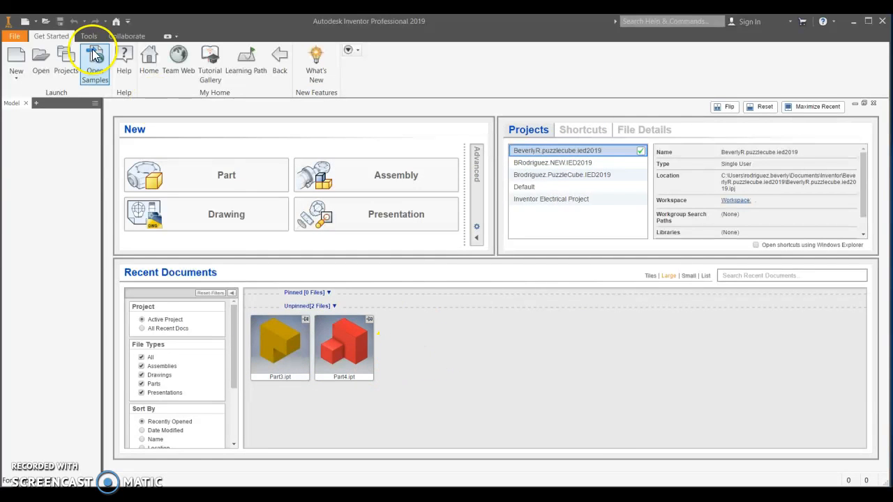
Step: Examine the Standard part, assembly, drawing and presentation templates offered for new files, then leave without creating one
left_click(7, 60)
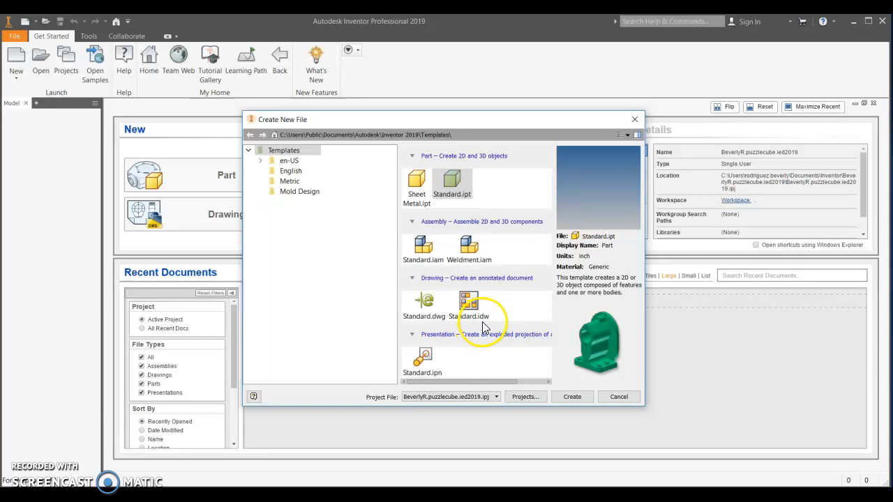
left_click(426, 359)
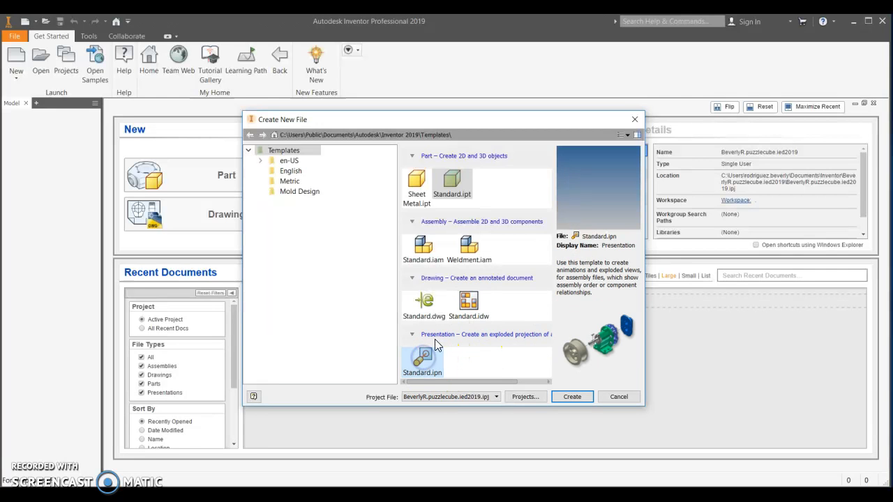
left_click(464, 304)
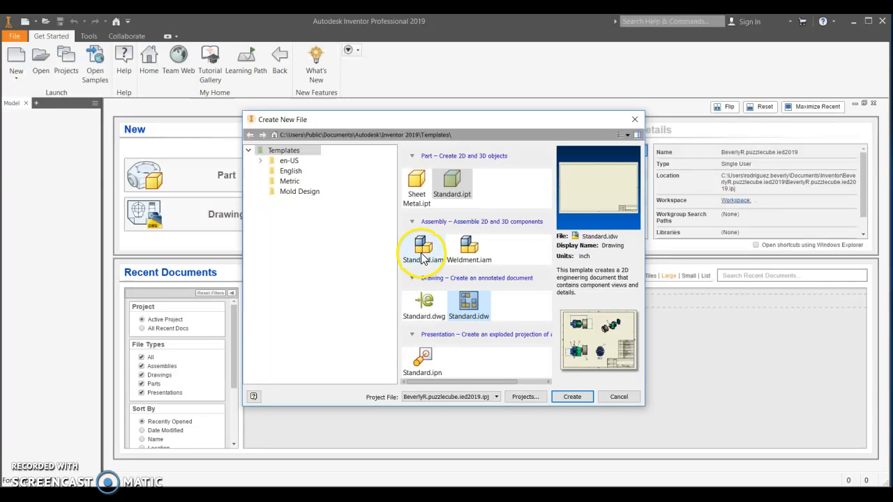
left_click(423, 253)
left_click(454, 184)
left_click(423, 245)
left_click(466, 302)
left_click(425, 359)
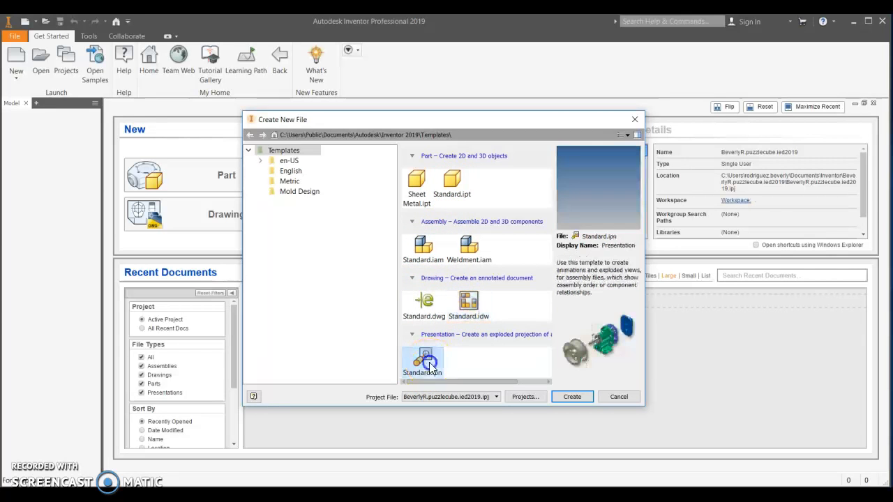
left_click(480, 301)
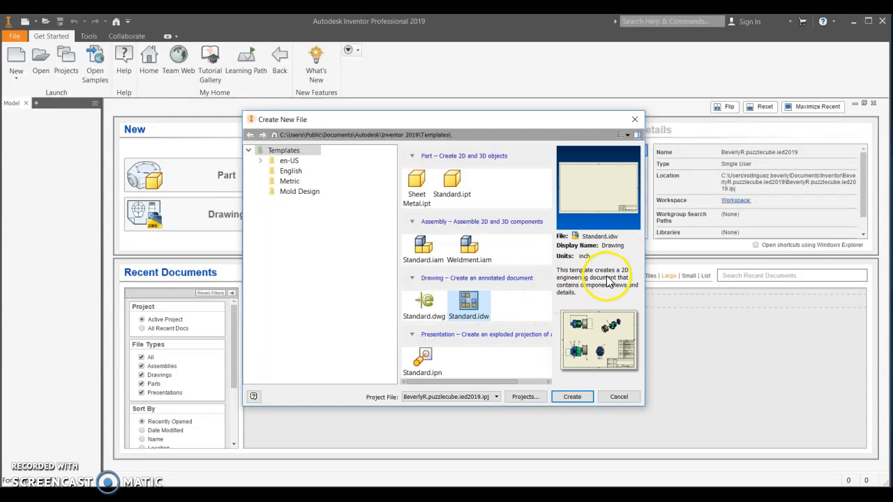
left_click(456, 188)
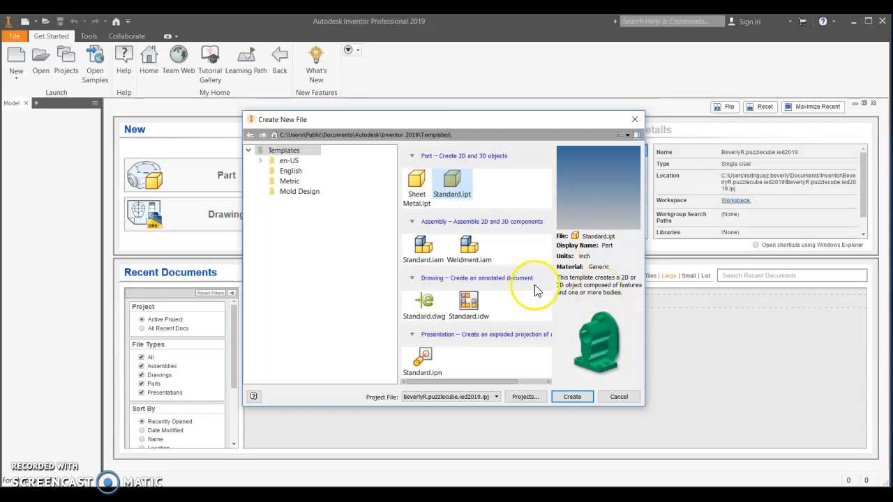
left_click(422, 251)
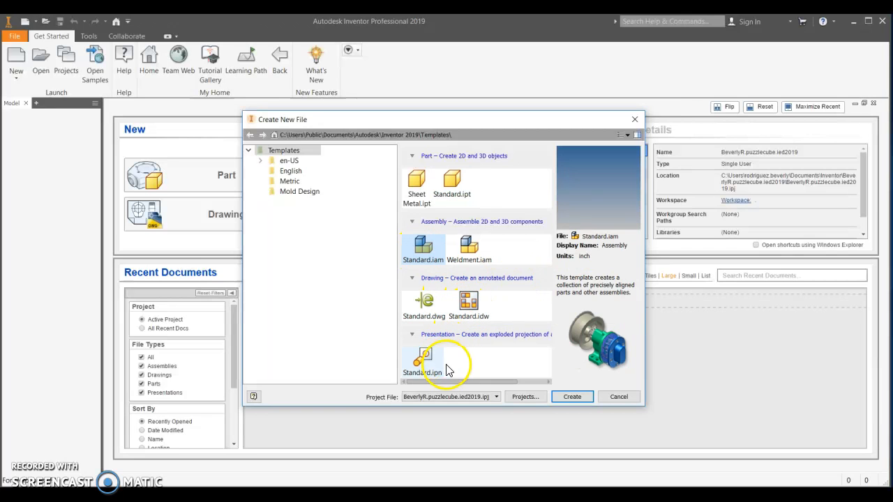
left_click(619, 399)
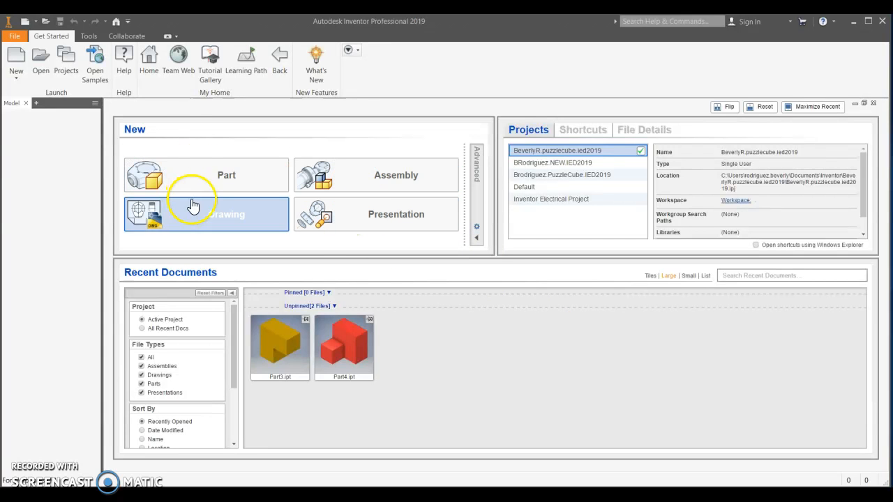
left_click(17, 54)
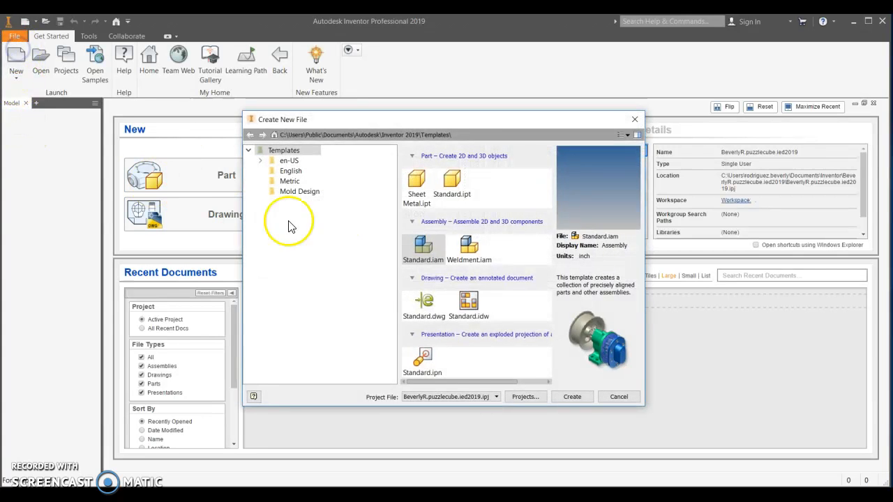
left_click(446, 183)
left_click(621, 397)
Step: Create a new part and start a 2D sketch on the XY plane
left_click(214, 175)
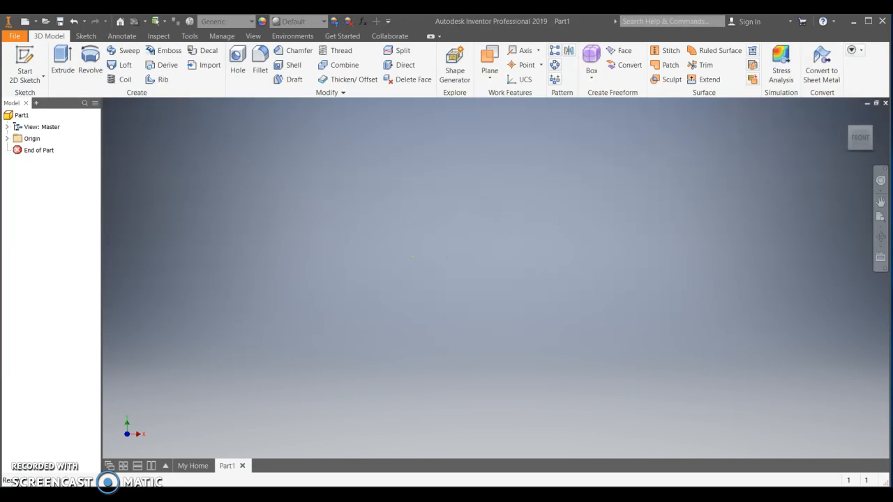
left_click(43, 60)
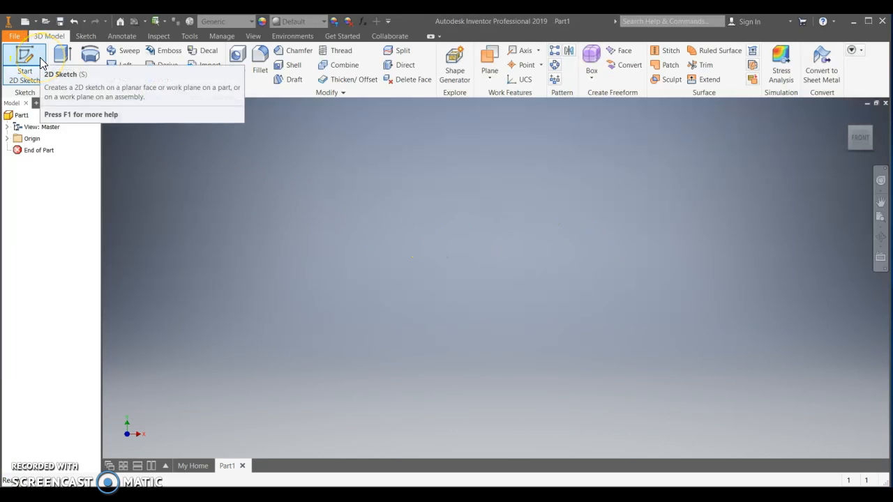
left_click(38, 61)
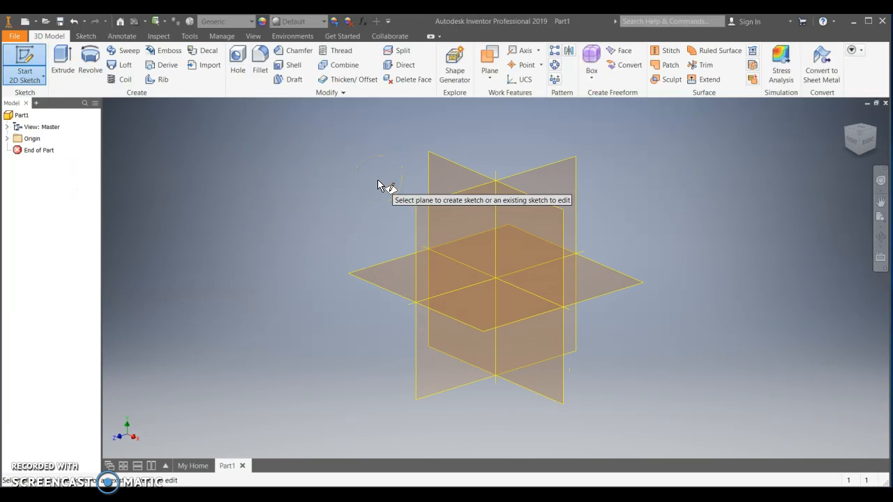
left_click(452, 164)
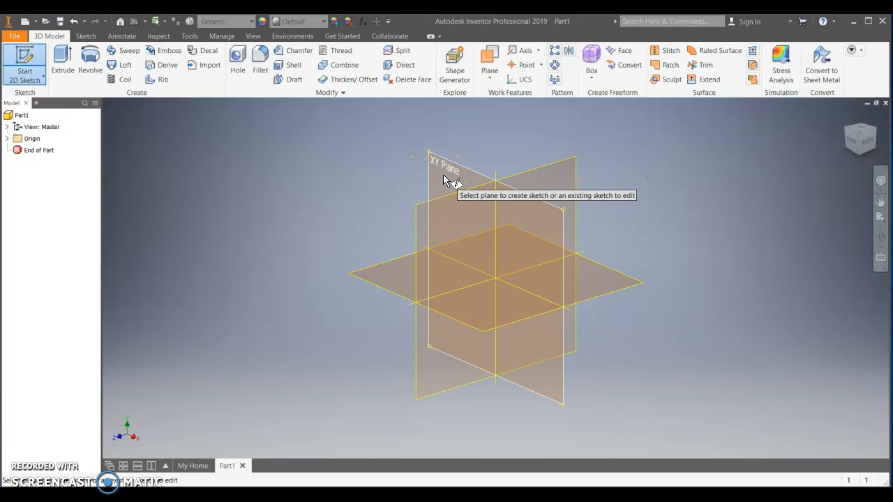
left_click(446, 222)
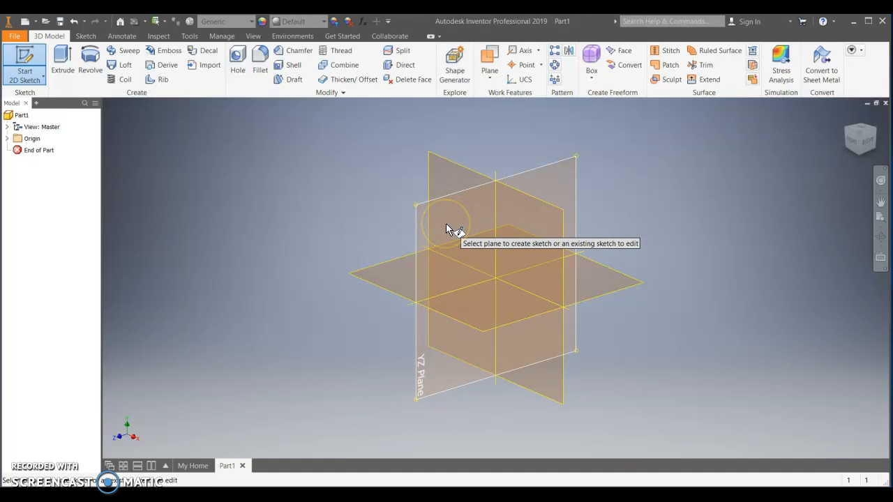
mouse_move(446, 224)
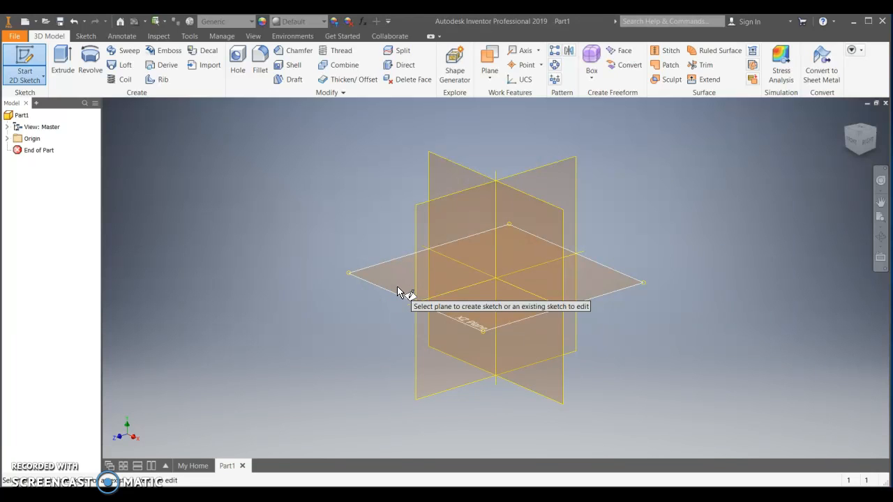
left_click(442, 166)
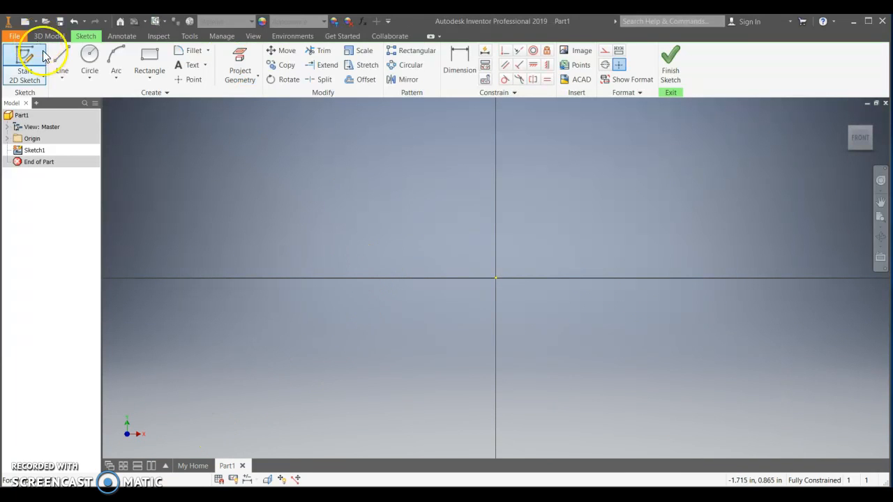
Step: Sketch a rectangle about 0.48 in wide and 0.47 in high, up and to the right from the origin
left_click(62, 58)
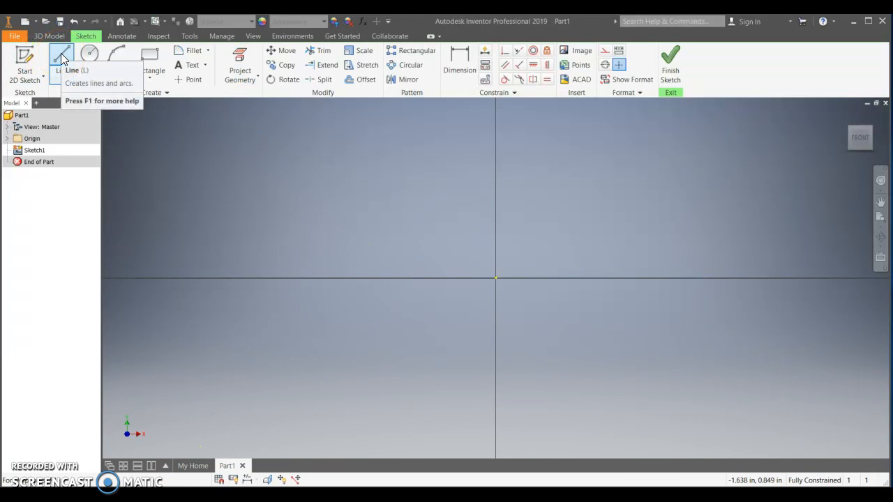
left_click(146, 55)
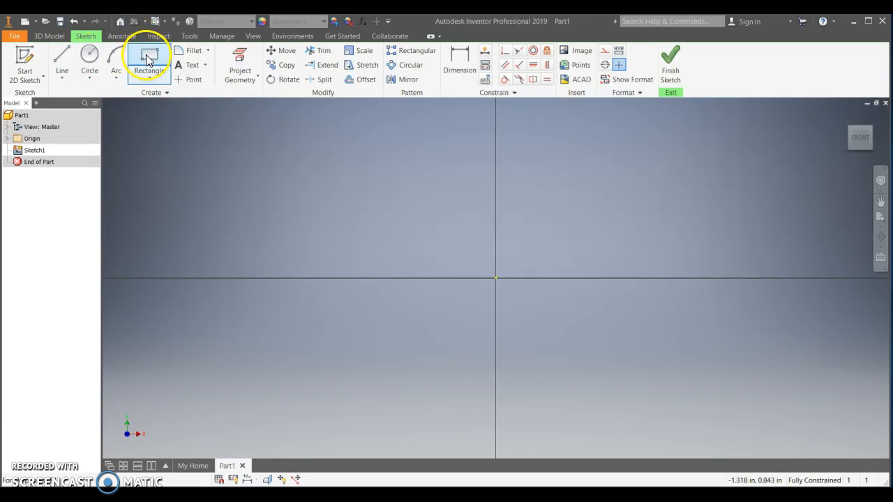
left_click(496, 278)
left_click(622, 153)
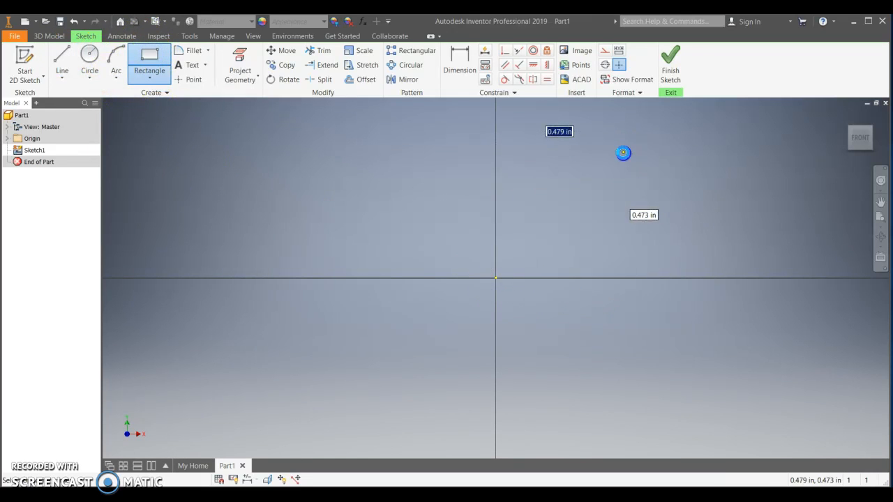
Step: Sketch an overlapping rectangle from the first one's upper-left corner to about (0.85, 0.24) in, and a wide one below the horizontal axis from the origin
left_click(495, 152)
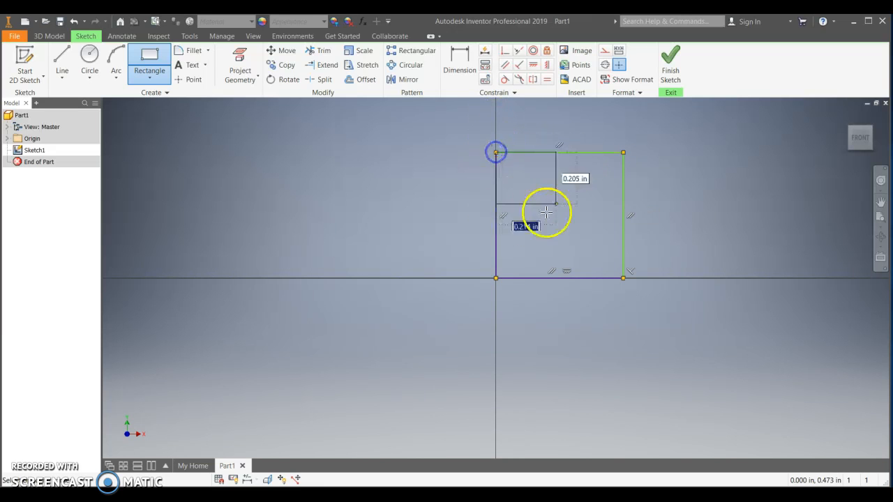
left_click(721, 215)
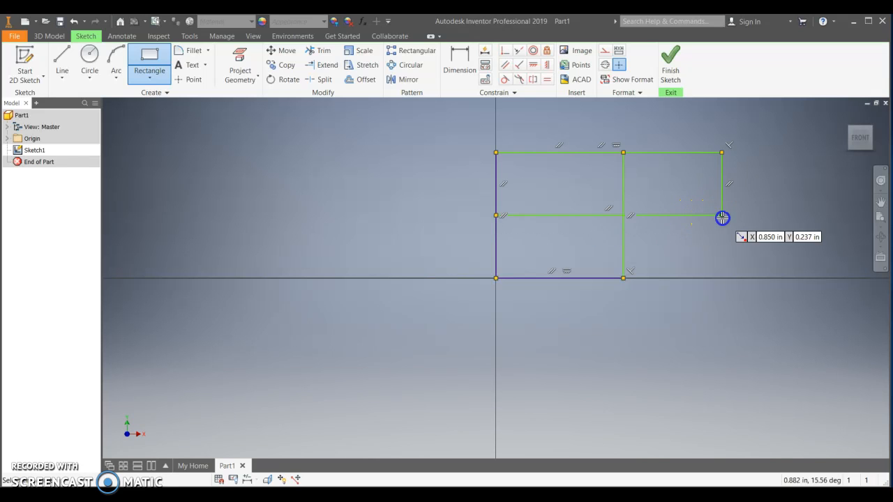
left_click(495, 278)
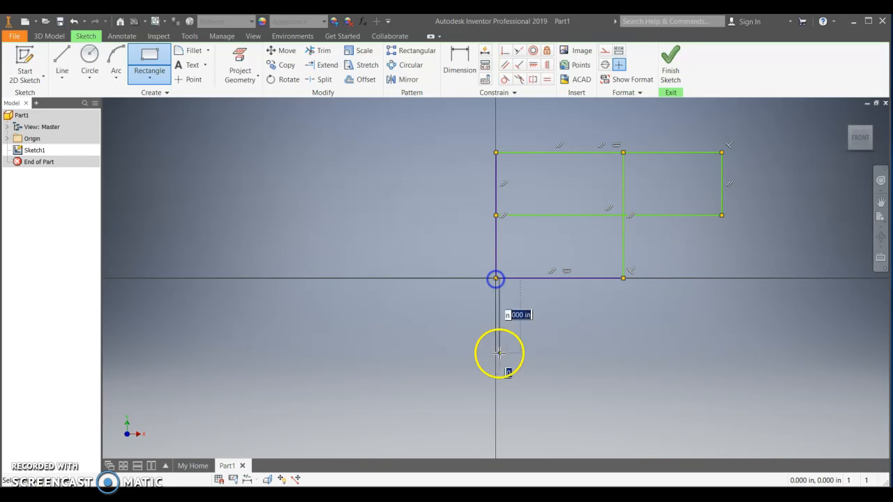
left_click(724, 350)
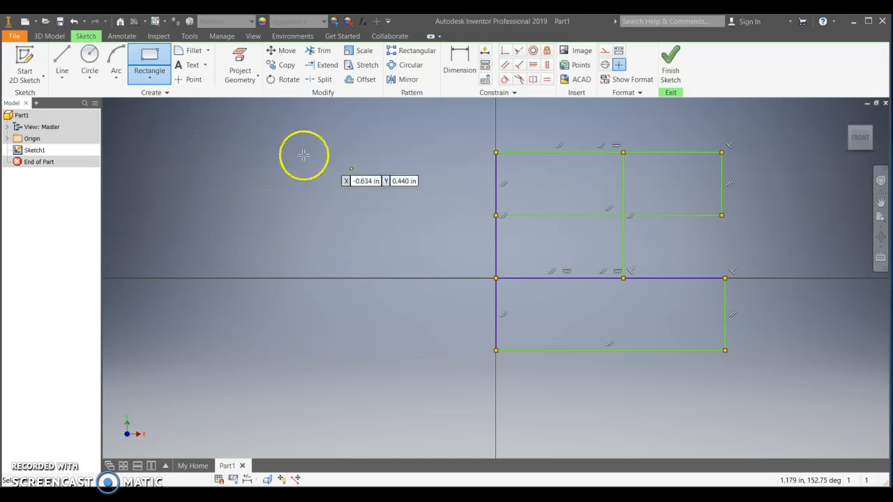
Step: Trim the inner overlapping segments of the rectangles to leave a single C-shaped outline, and finish the sketch
left_click(322, 52)
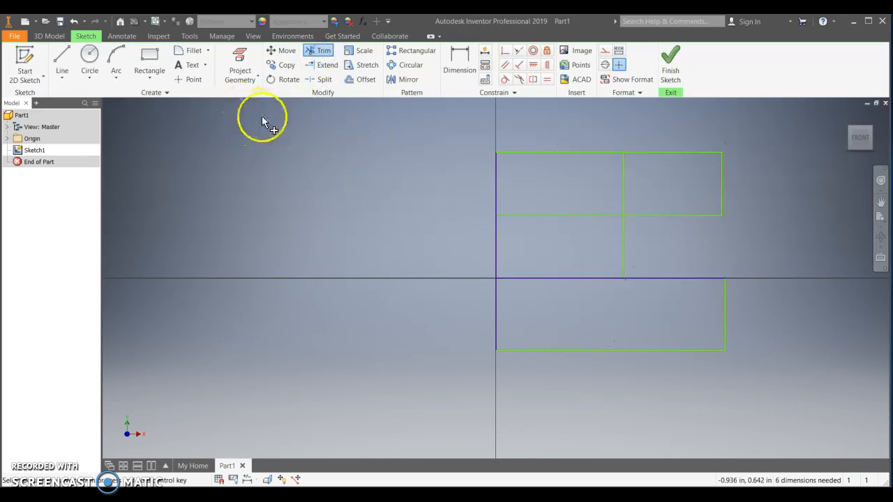
left_click(624, 194)
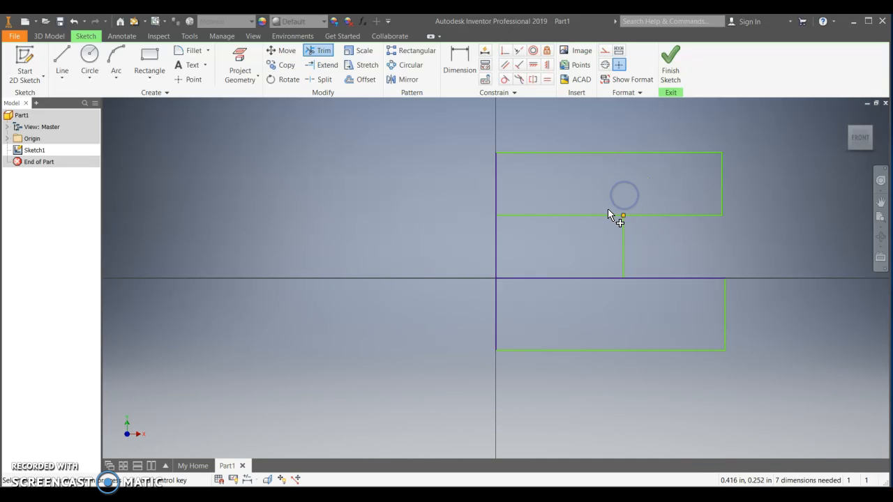
left_click(604, 215)
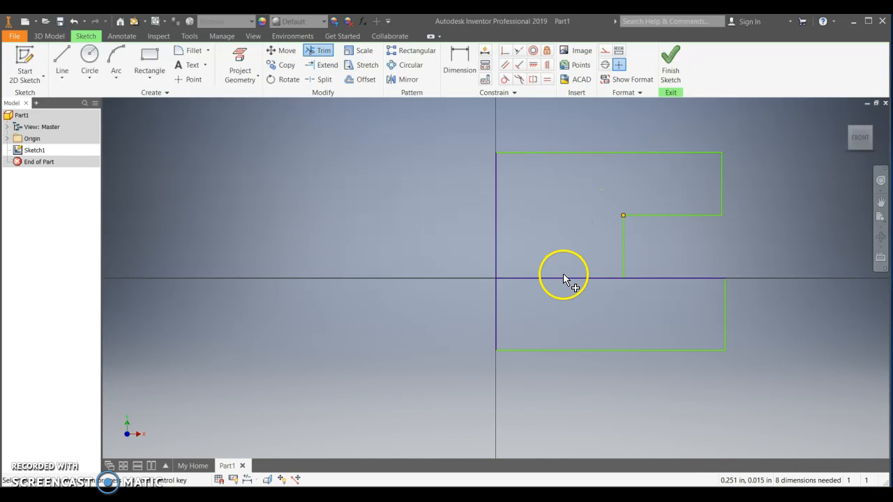
left_click(564, 278)
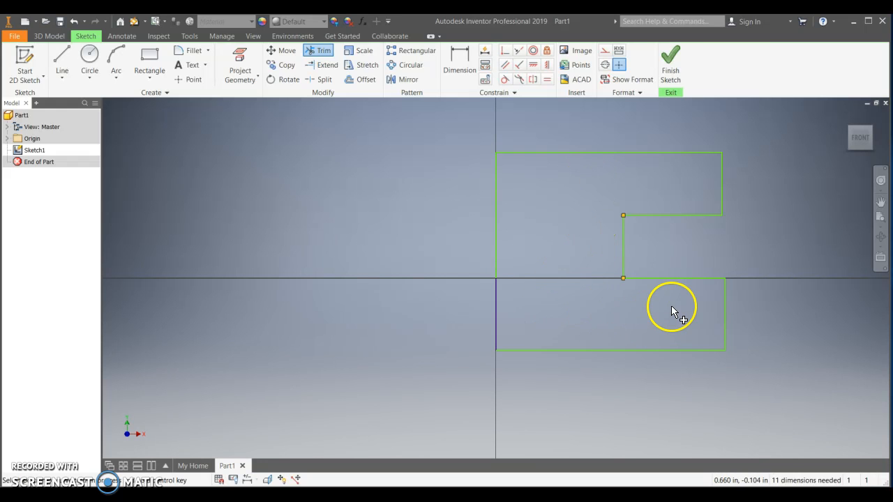
left_click(670, 65)
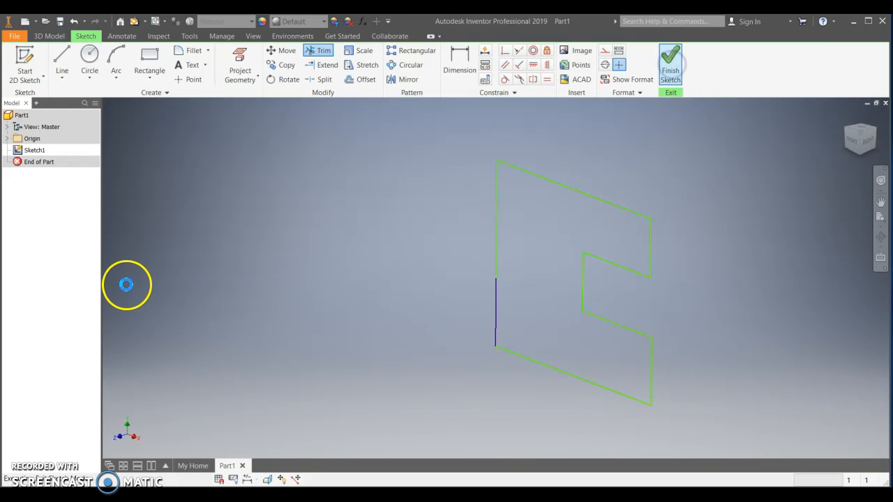
Step: Extrude the C-shaped profile a distance of 3/4 in
left_click(62, 62)
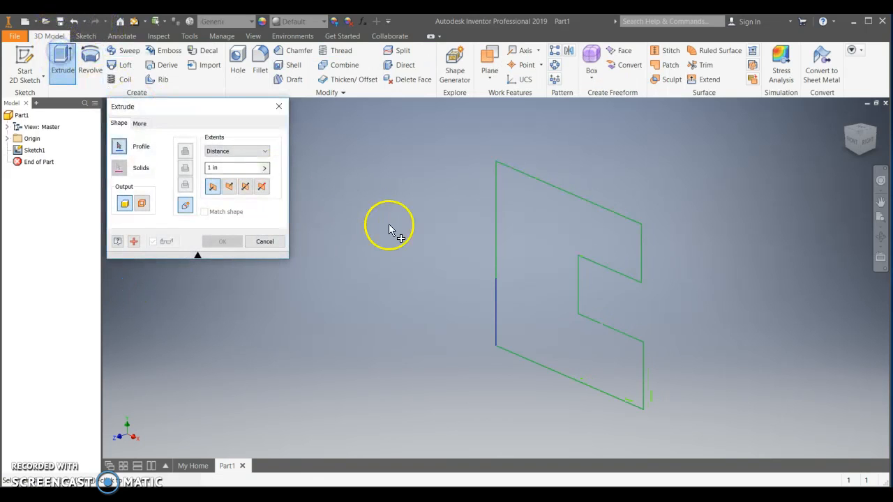
left_click(545, 268)
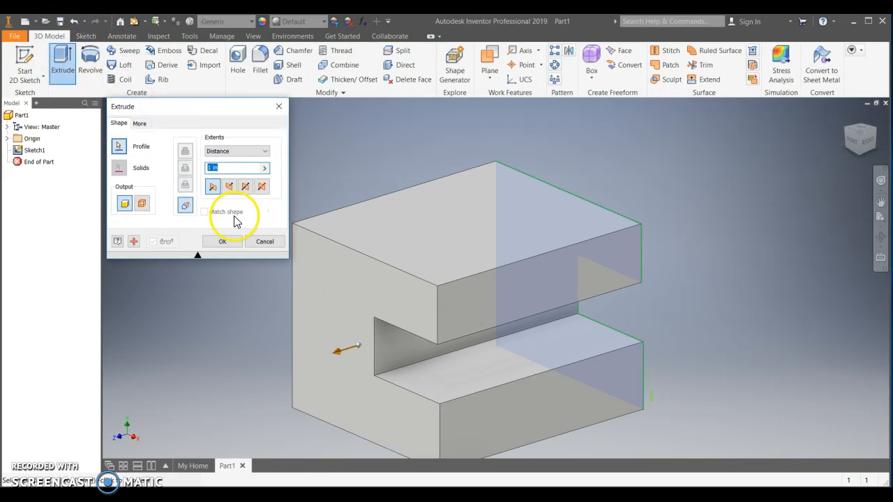
type("3/4")
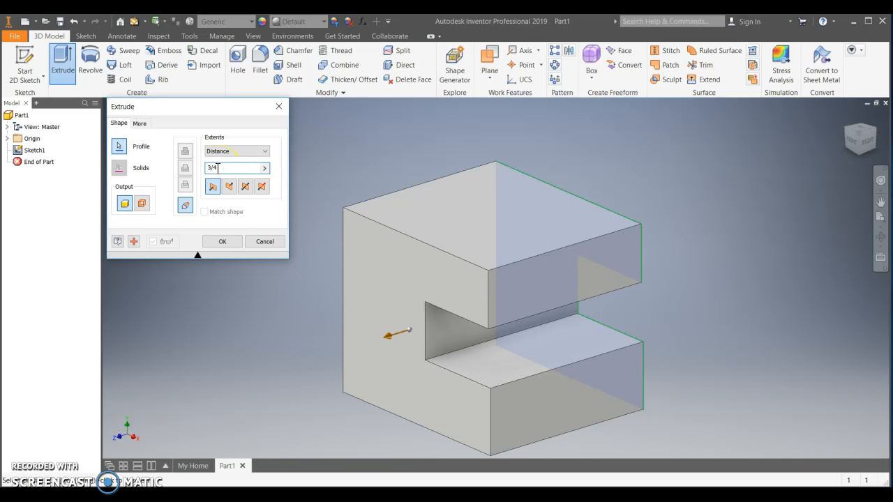
left_click(223, 241)
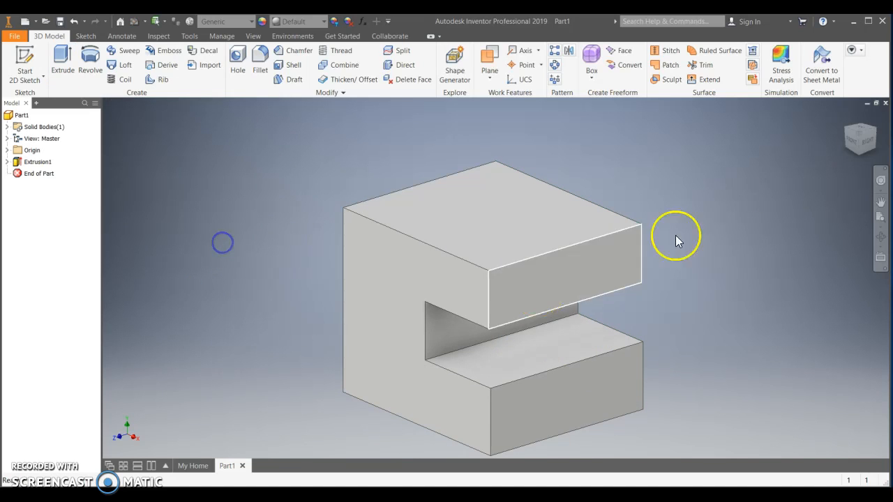
Step: Start a 2D sketch on the top face of the extruded block
left_click(846, 130)
left_click(845, 132)
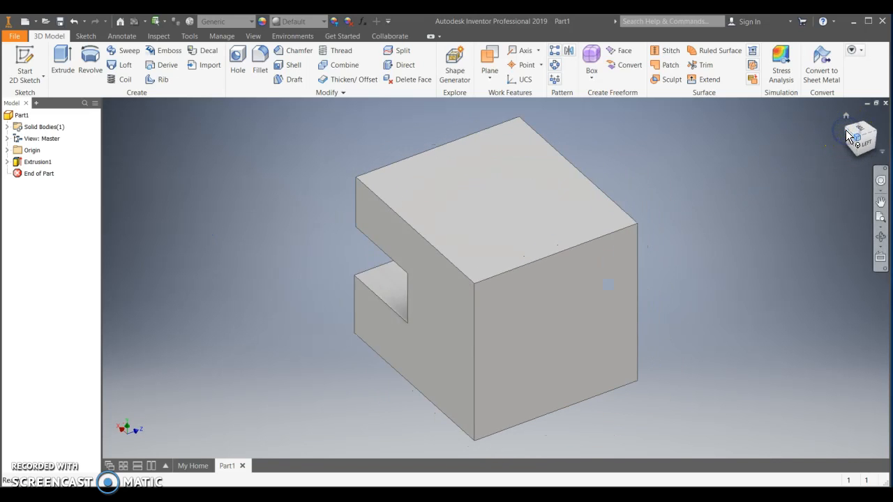
left_click(846, 131)
left_click(23, 55)
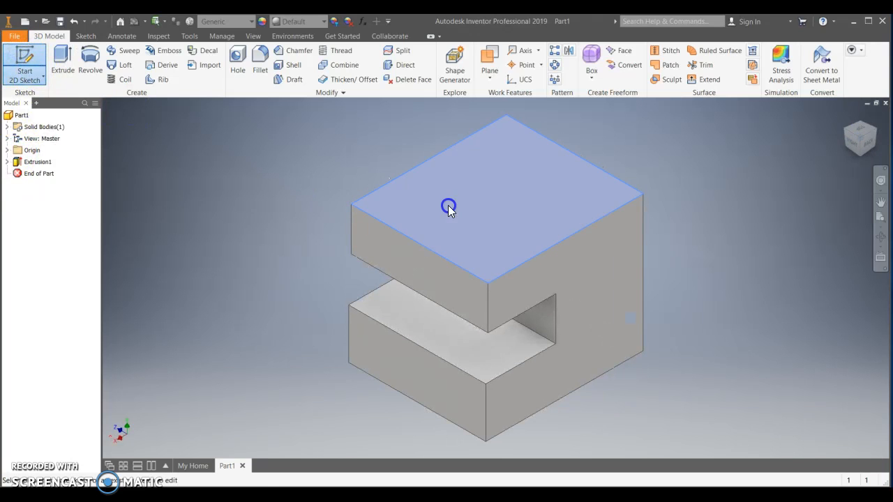
left_click(448, 205)
Step: Draw a closed rectangle of four lines, about 0.25 by 0.34 in, inside the block's top face
left_click(62, 59)
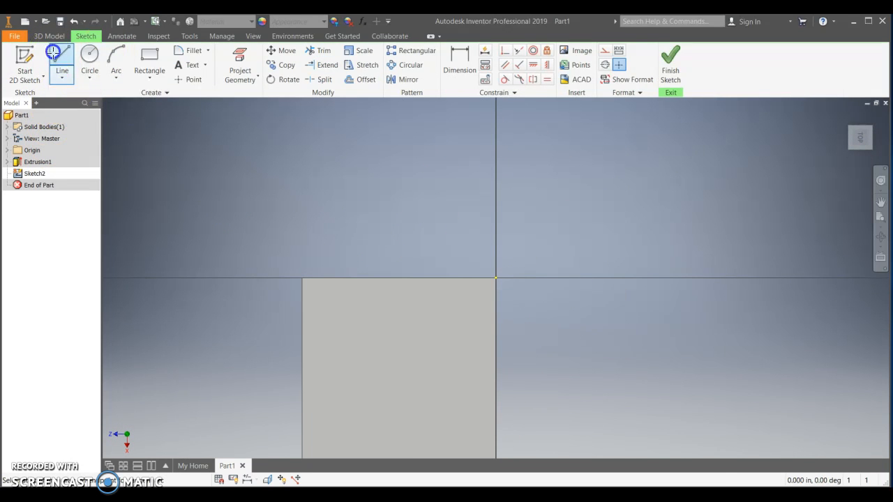
left_click(365, 337)
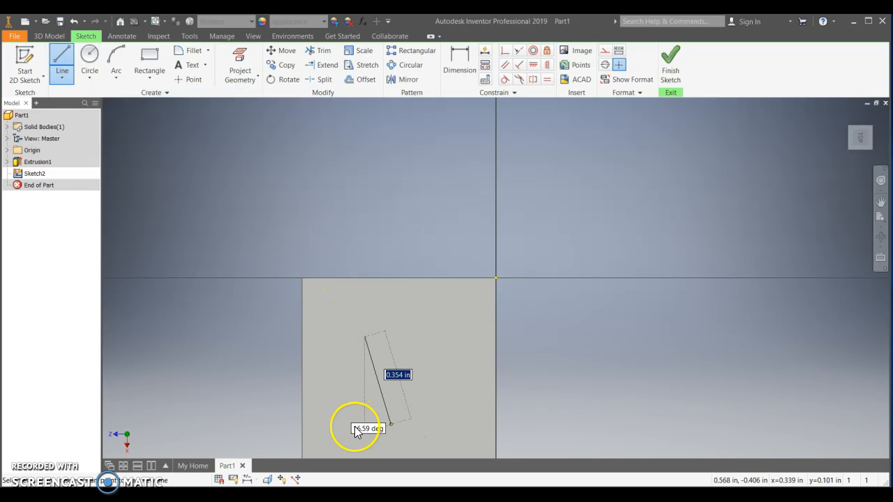
left_click(365, 424)
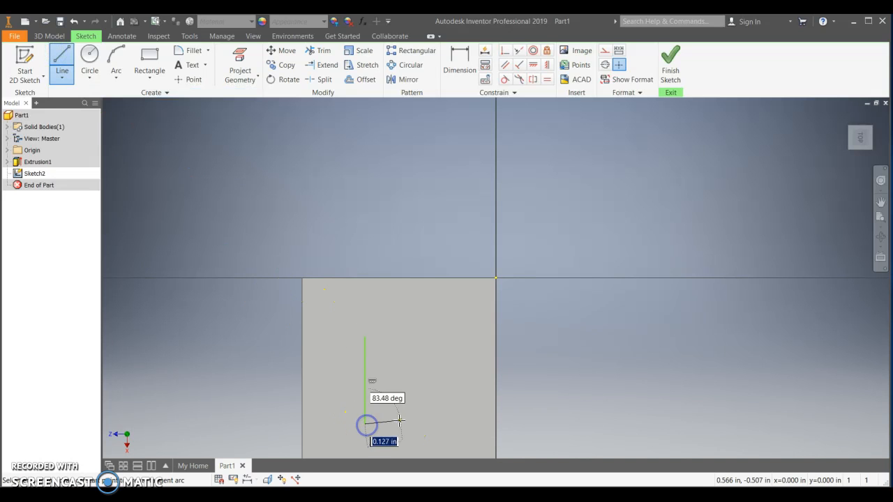
left_click(428, 424)
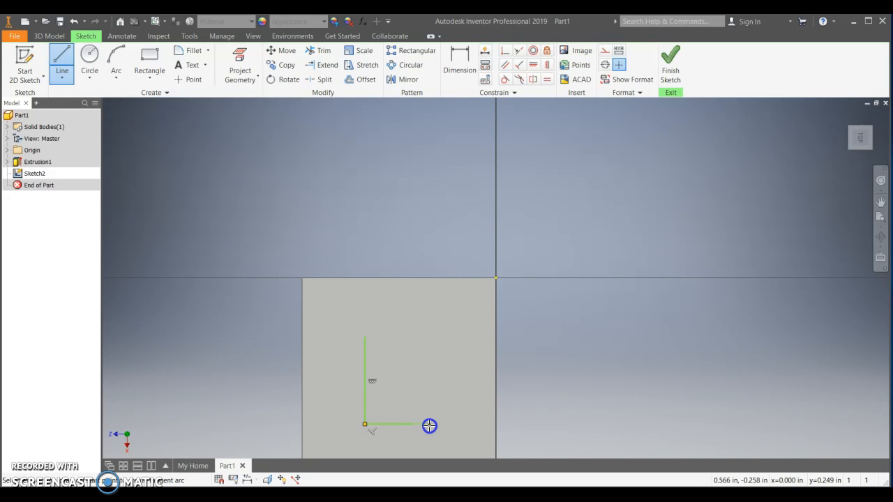
left_click(428, 337)
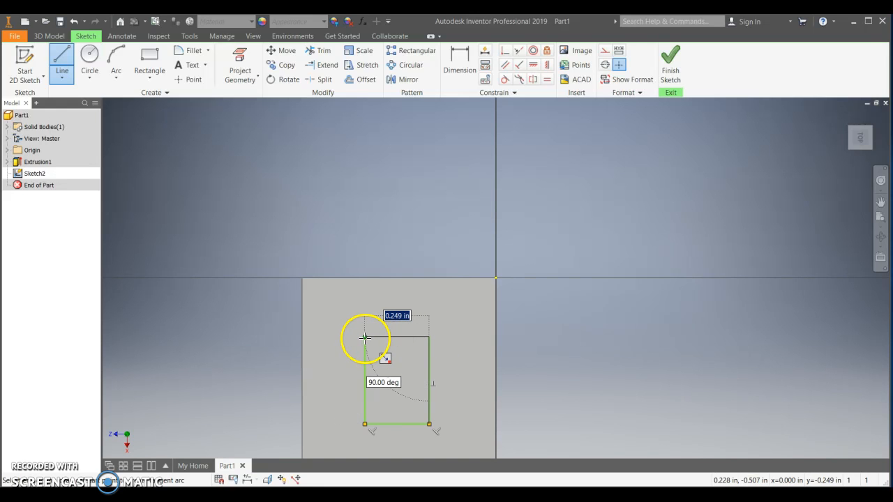
left_click(365, 337)
scroll(366, 337, "up", 2)
scroll(377, 337, "down", 4)
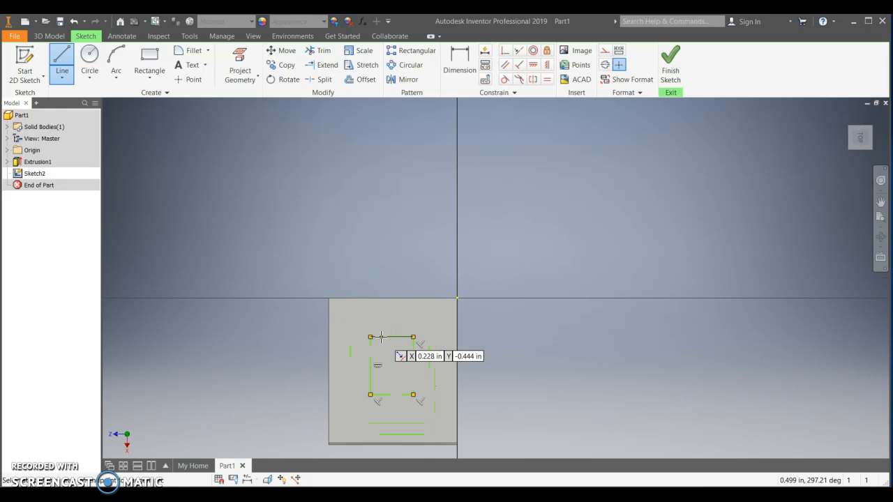
Step: Draw four lines beside the block forming a rectangle about 0.30 by 0.40 in, with the upper line overshooting one corner
left_click(531, 359)
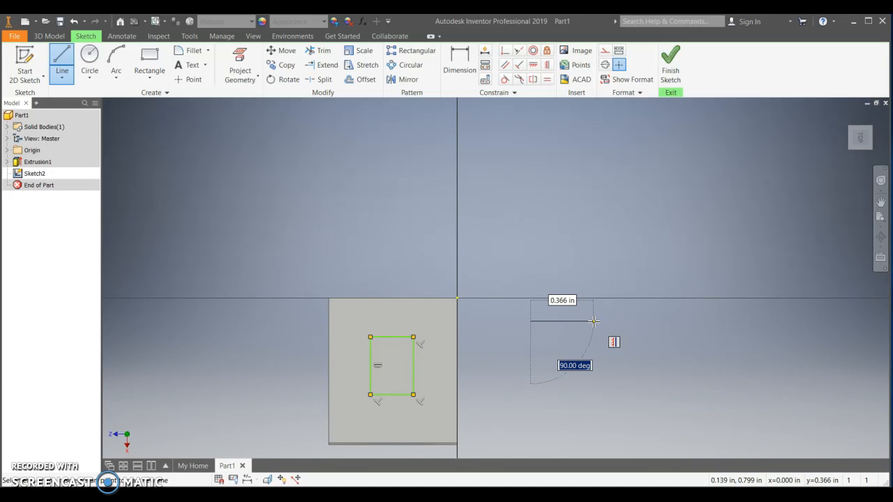
left_click(593, 321)
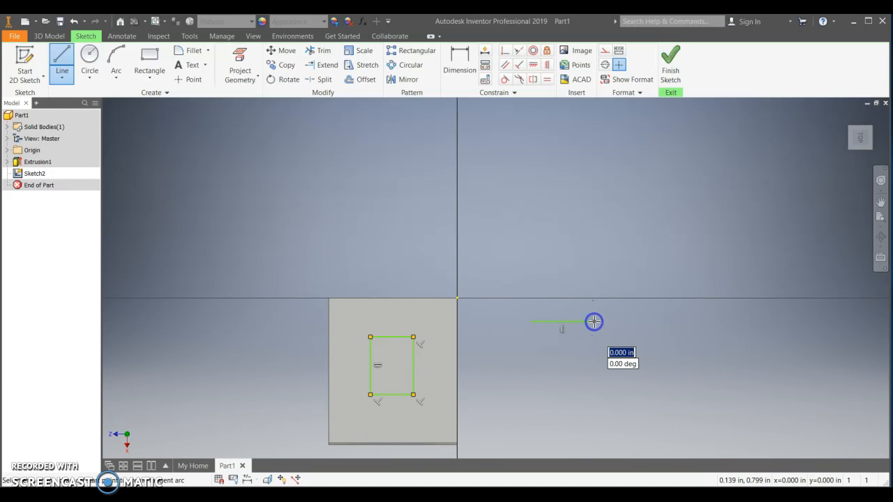
left_click(592, 389)
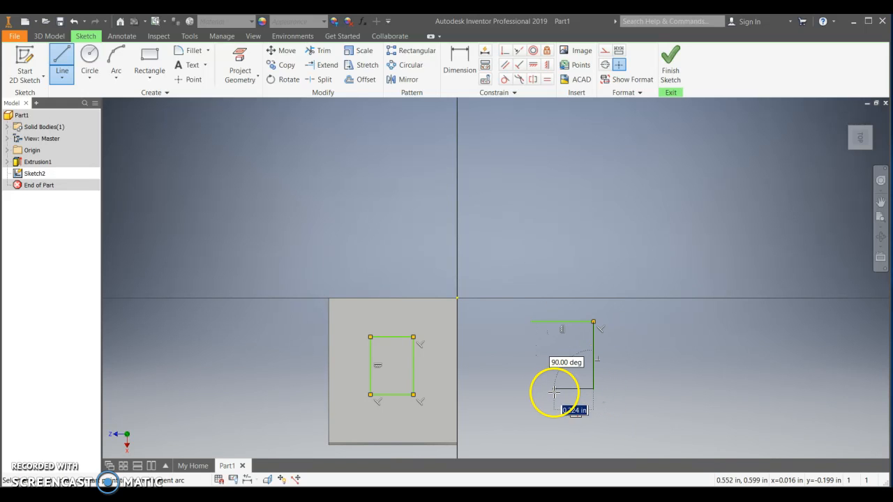
left_click(543, 388)
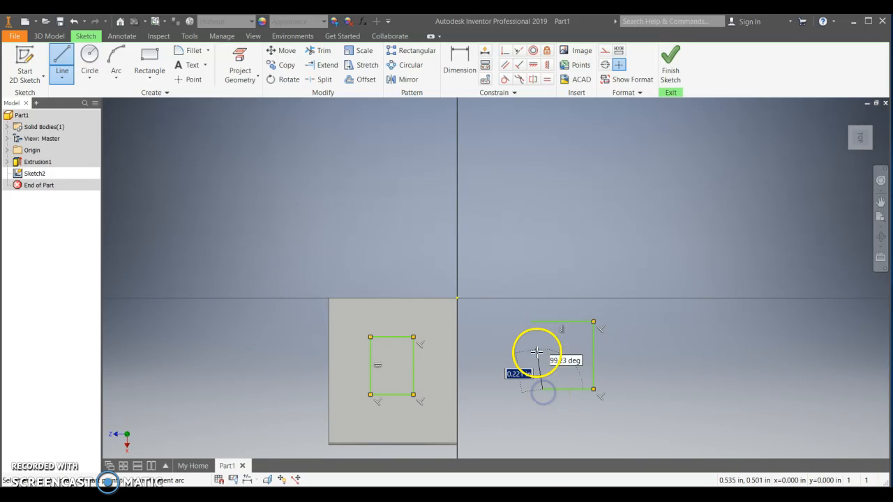
left_click(541, 322)
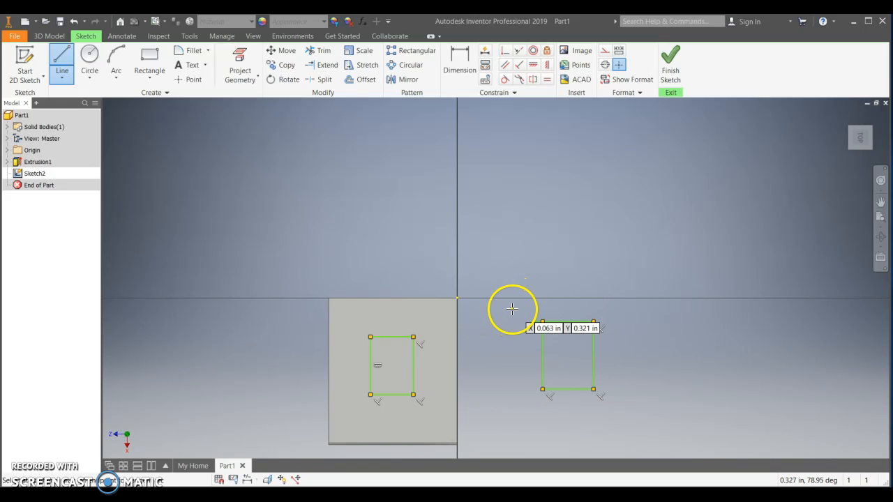
Step: Draw a slanted line from above the horizontal axis to the outer upper corner of the rectangle beside the block, and end the Line command
left_click(494, 221)
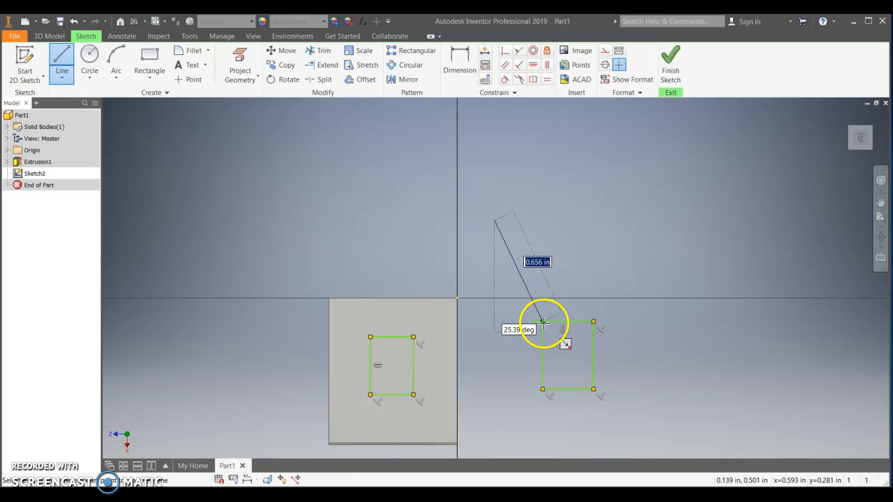
double_click(592, 322)
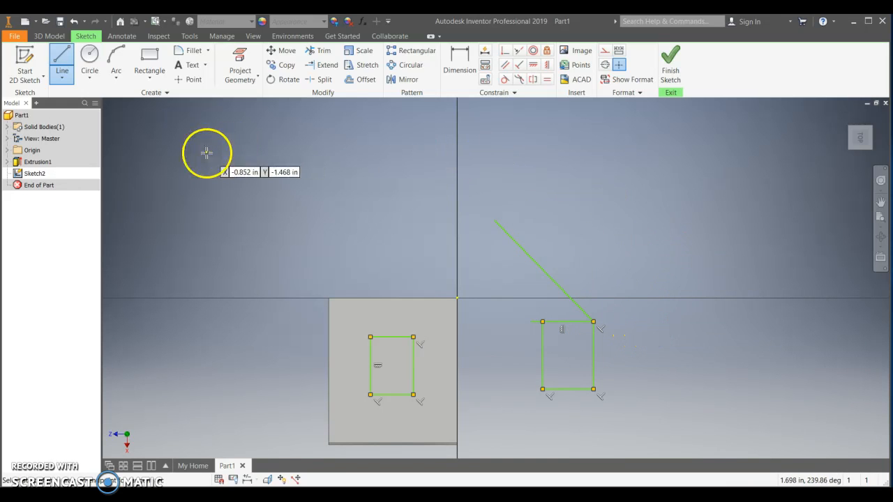
key("Escape")
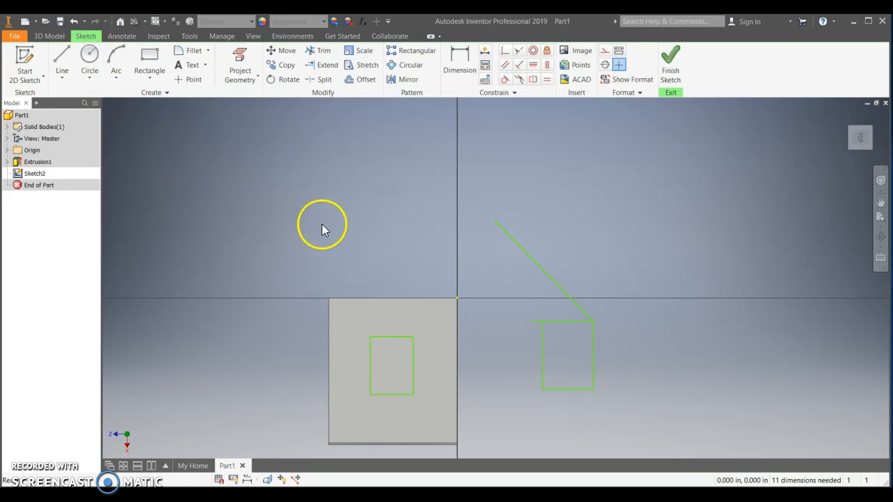
Step: Delete all the lines drawn in the top-face sketch and finish the sketch
mouse_move(271, 184)
left_mouse_down()
mouse_move(268, 259)
mouse_move(313, 418)
mouse_move(586, 445)
mouse_move(623, 426)
left_mouse_up()
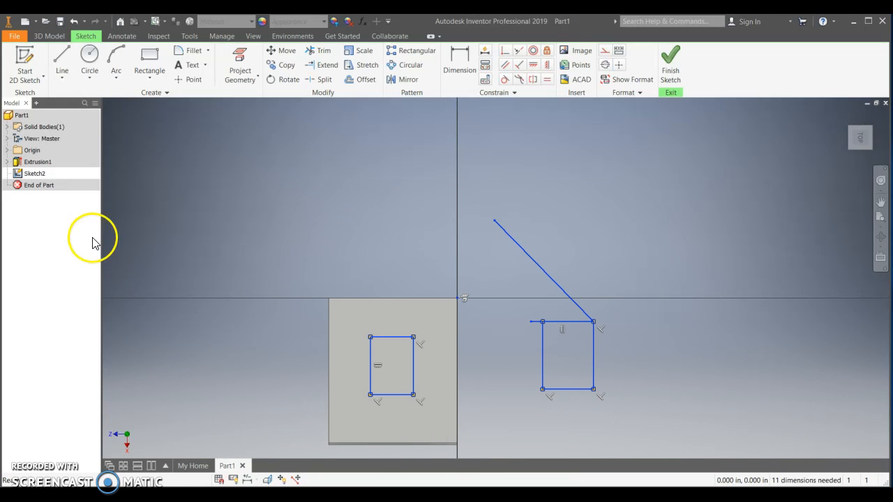
left_click(219, 174)
mouse_move(244, 163)
left_mouse_down()
mouse_move(261, 416)
mouse_move(700, 437)
left_mouse_up()
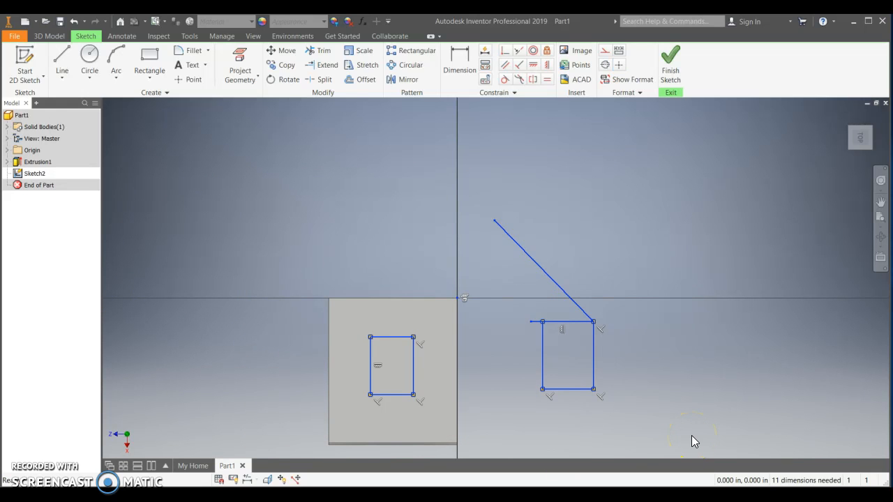
key("Delete")
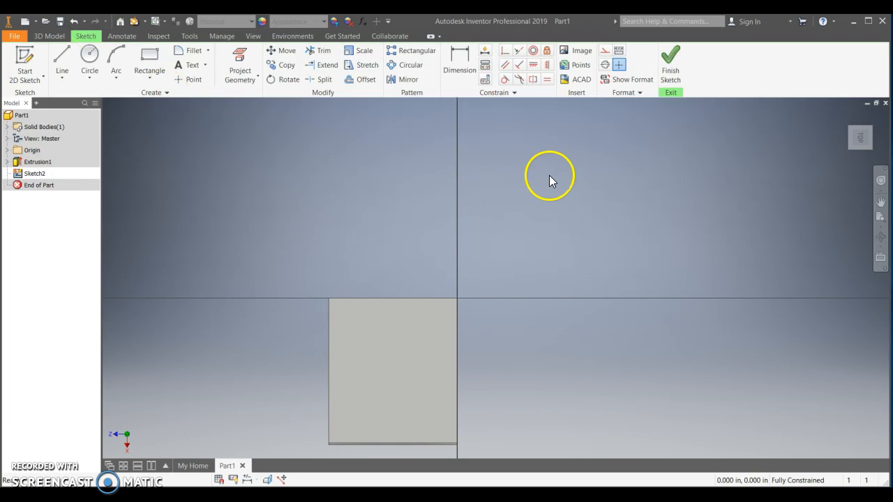
left_click(869, 133)
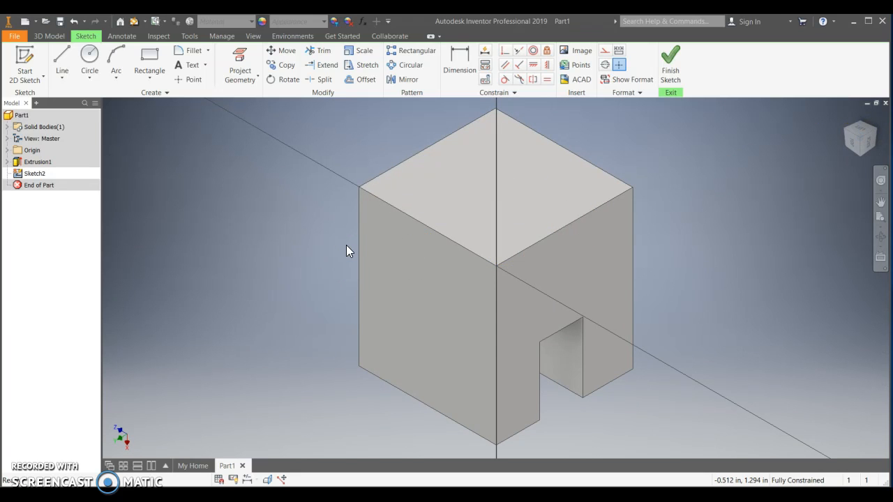
left_click(675, 67)
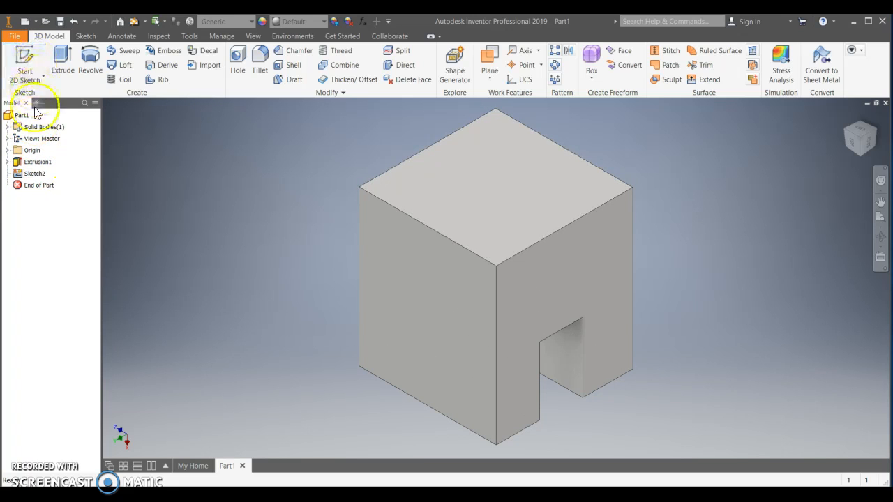
Step: Delete the empty Sketch2 from the part
right_click(18, 176)
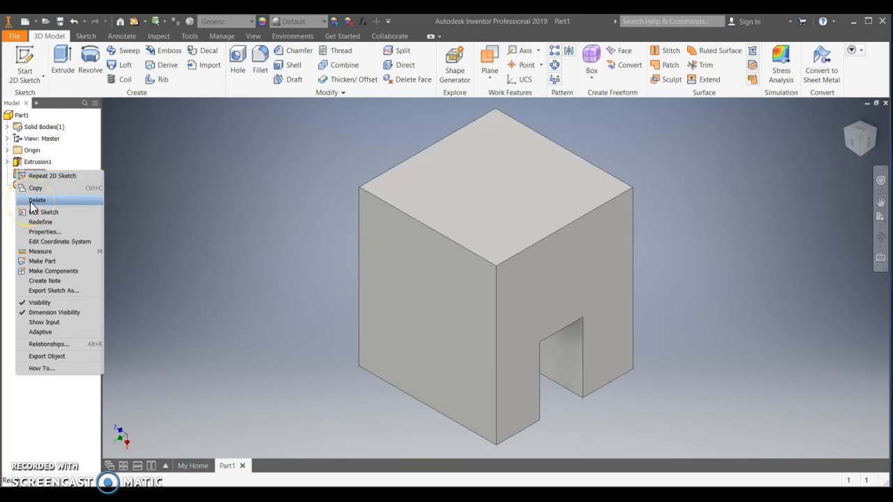
left_click(64, 150)
right_click(18, 176)
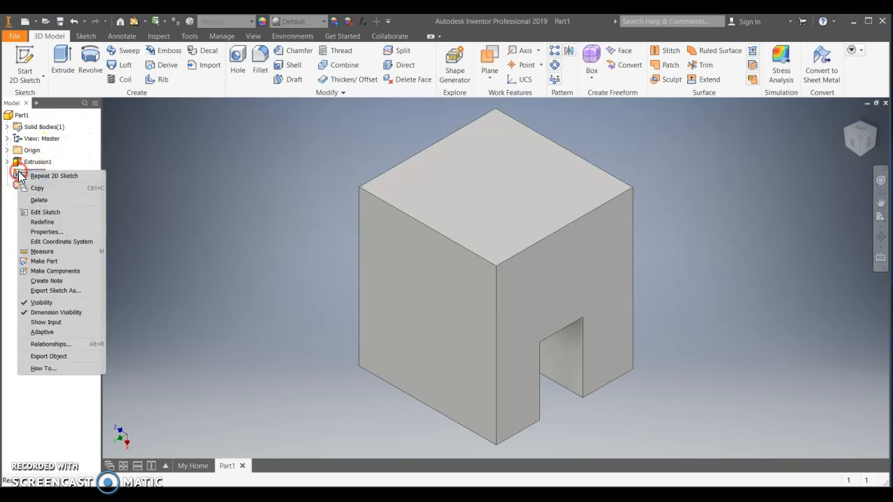
left_click(26, 213)
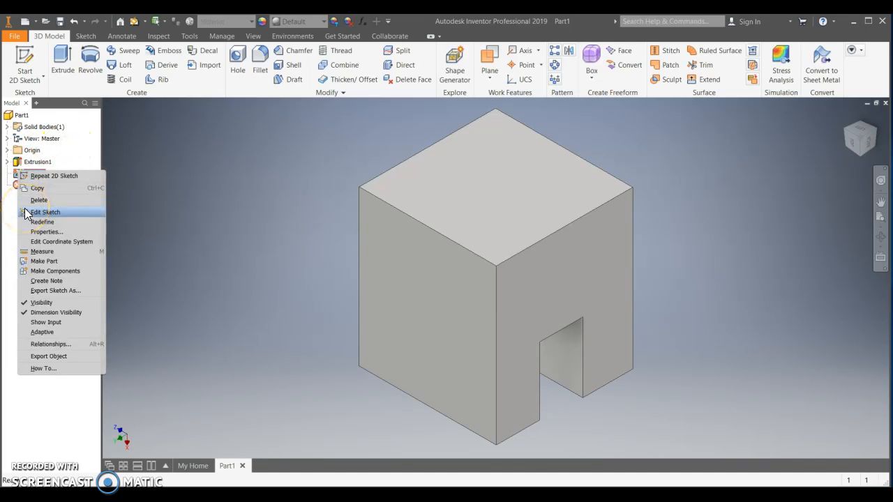
left_click(30, 201)
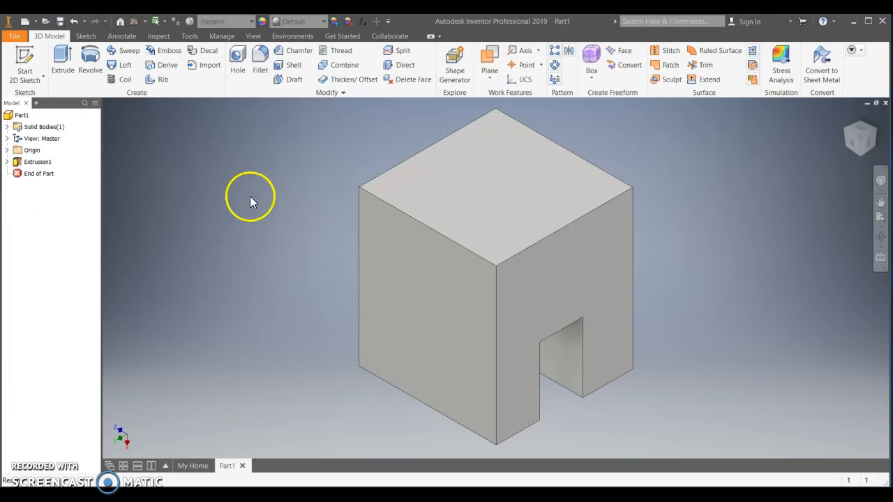
Step: Expand Extrusion1 in the model tree and open its Sketch1 for editing
left_click(8, 163)
left_click(7, 162)
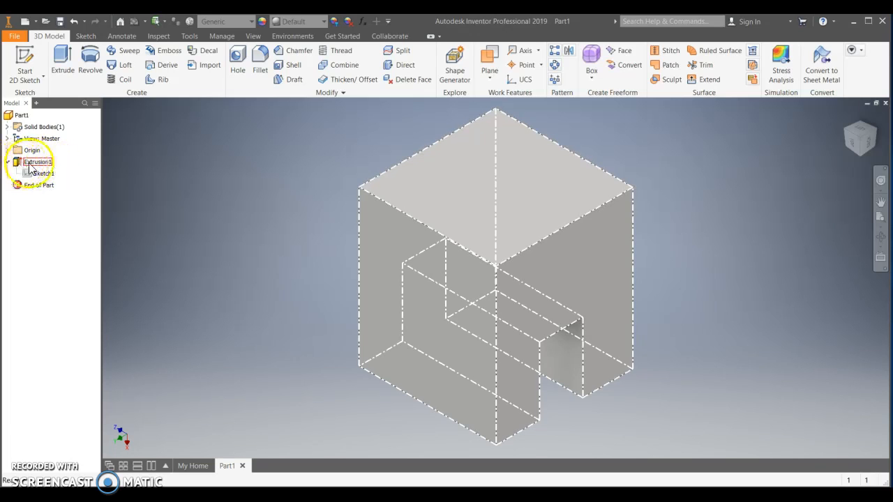
left_click(29, 177)
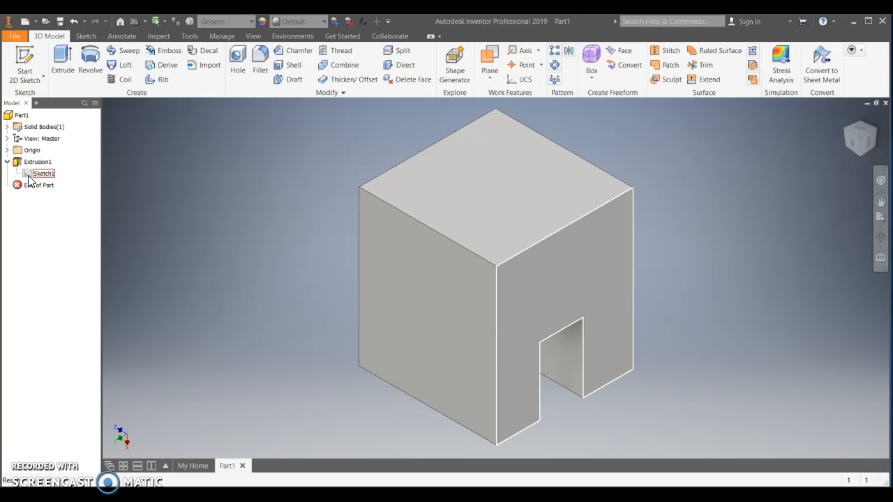
double_click(29, 176)
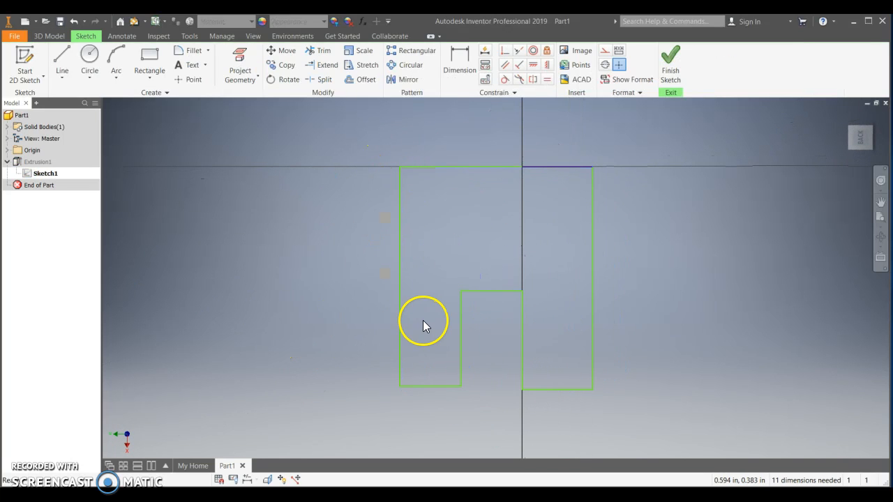
Step: Dimension the profile's overall width between its two top corners as 3/4*2 in
left_click(459, 61)
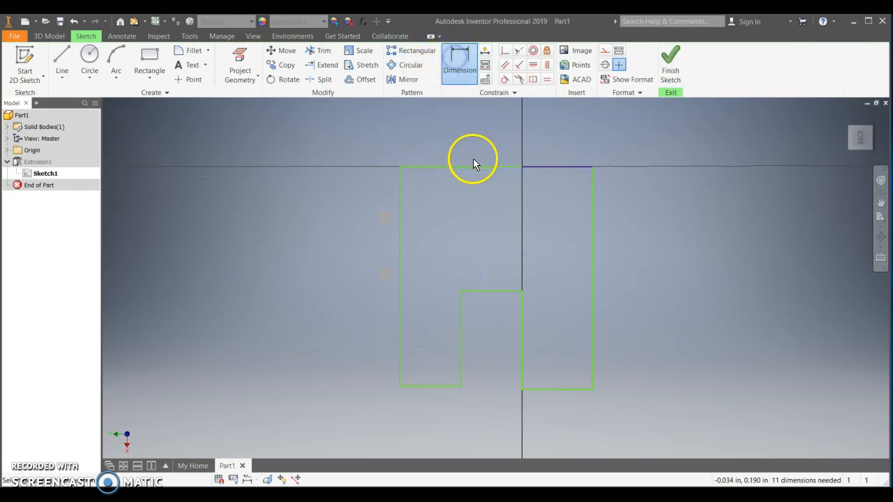
left_click(399, 165)
left_click(593, 167)
left_click(487, 129)
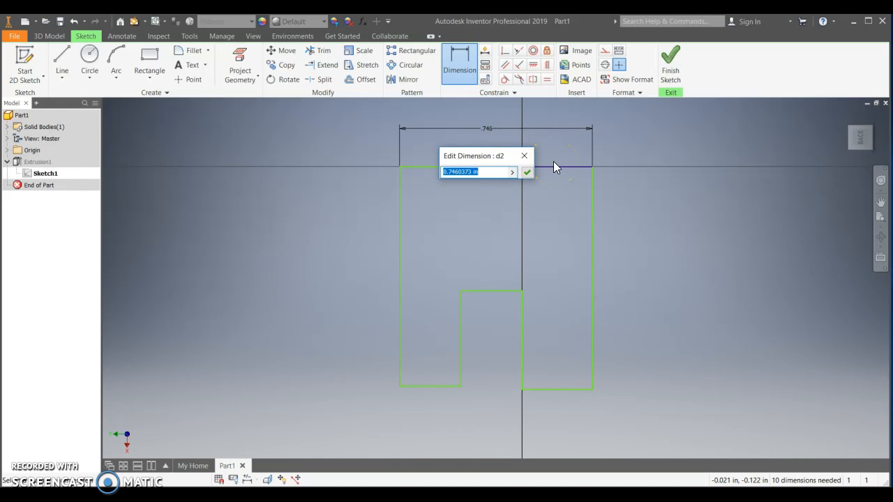
type("3/4 *2")
key("Return")
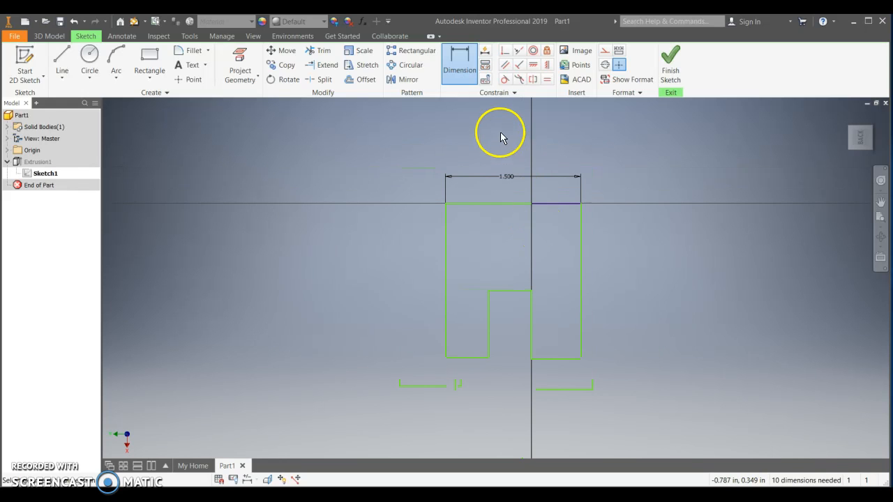
Step: Dimension the profile's left vertical edge between its end points as 3/4*2 in
left_click(445, 259)
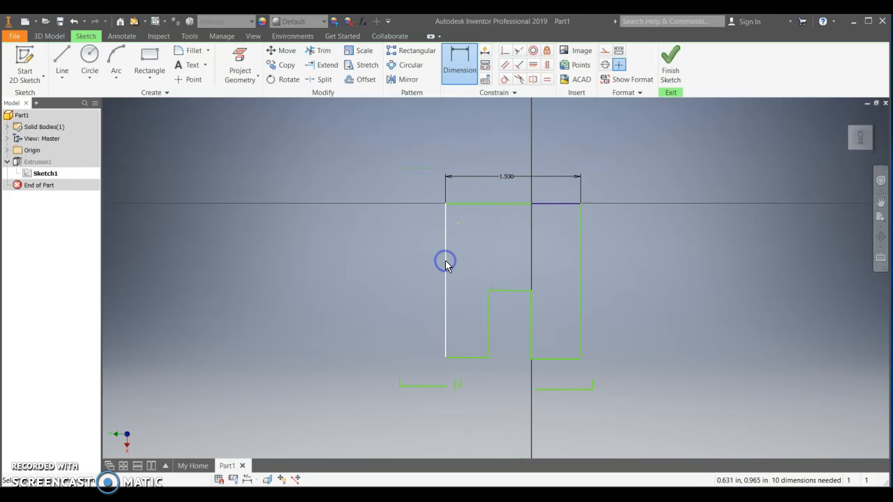
key("Escape")
key("Escape")
left_click(458, 64)
left_click(445, 203)
left_click(445, 358)
left_click(404, 278)
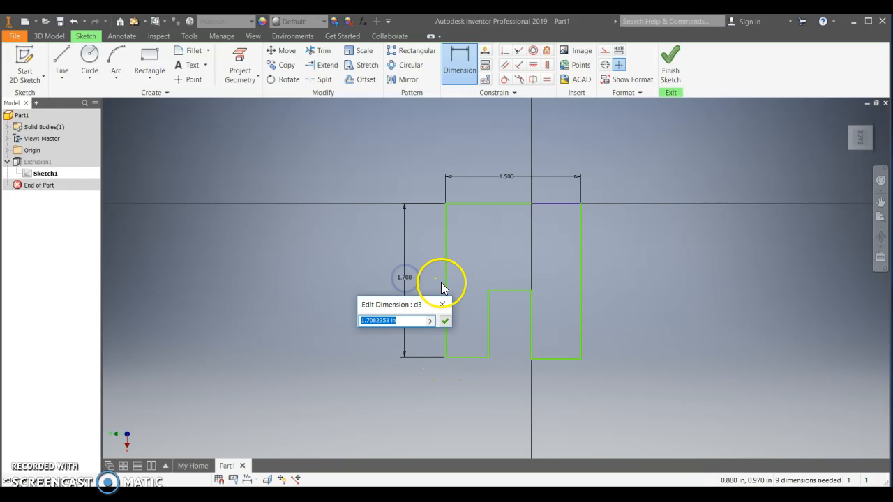
type("3/4*2")
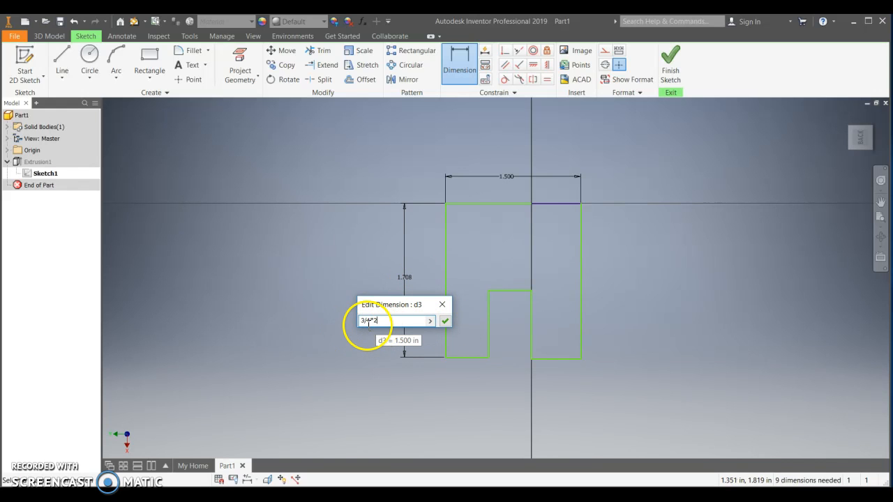
left_click(447, 320)
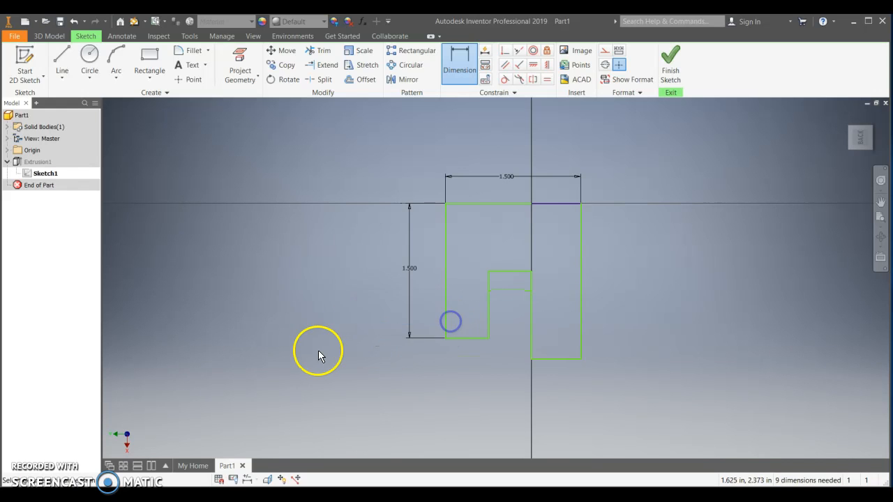
Step: Dimension the profile's right vertical edge as 1.5 in
left_click(583, 266)
left_click(618, 262)
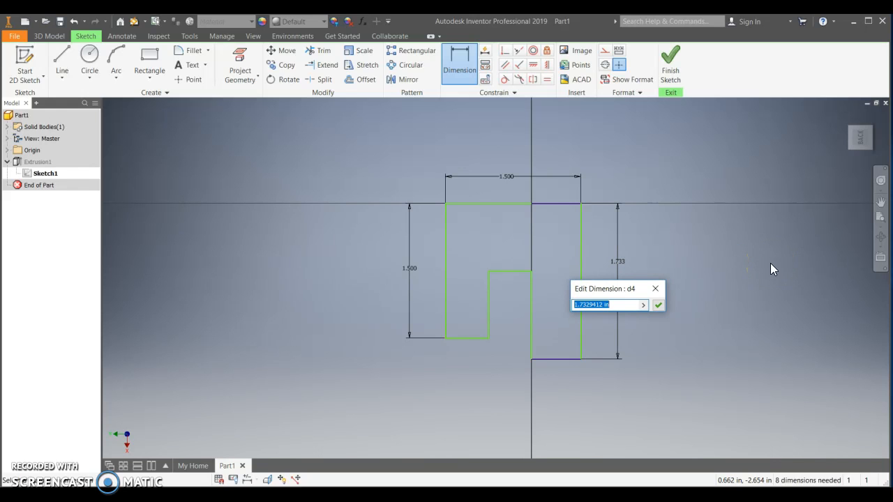
key("Return")
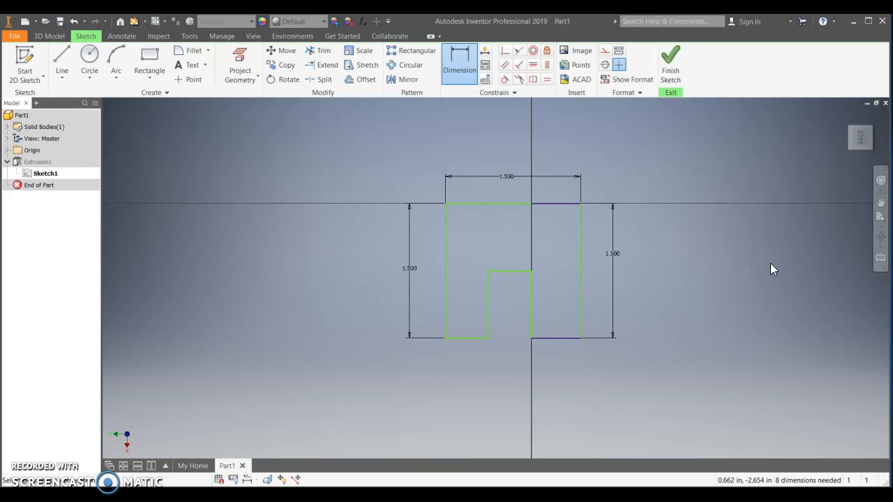
Step: Dimension the two bottom edges on either side of the notch as 0.75 in each
left_click(568, 388)
type(".75")
key("Return")
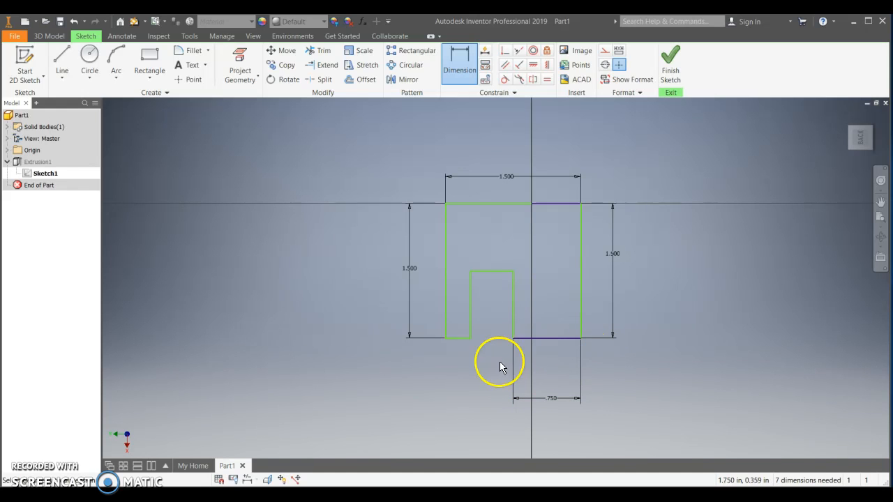
left_click(457, 338)
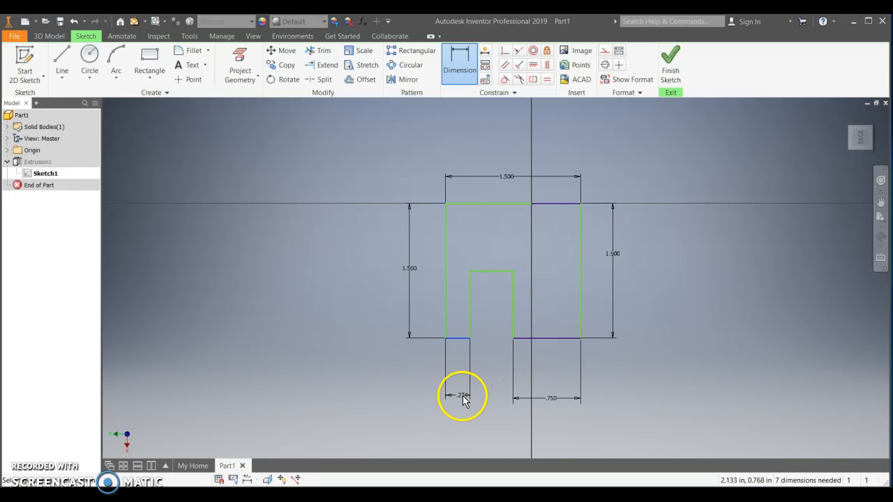
left_click(464, 400)
type(".")
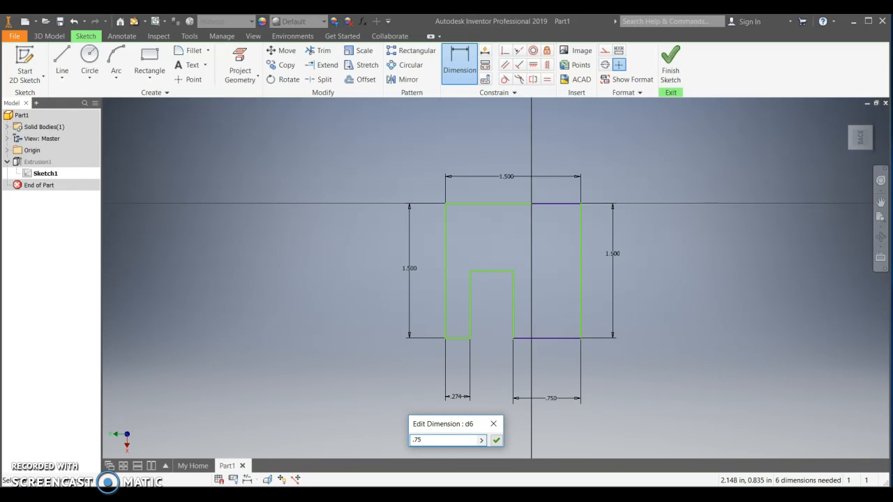
type("75")
key("Return")
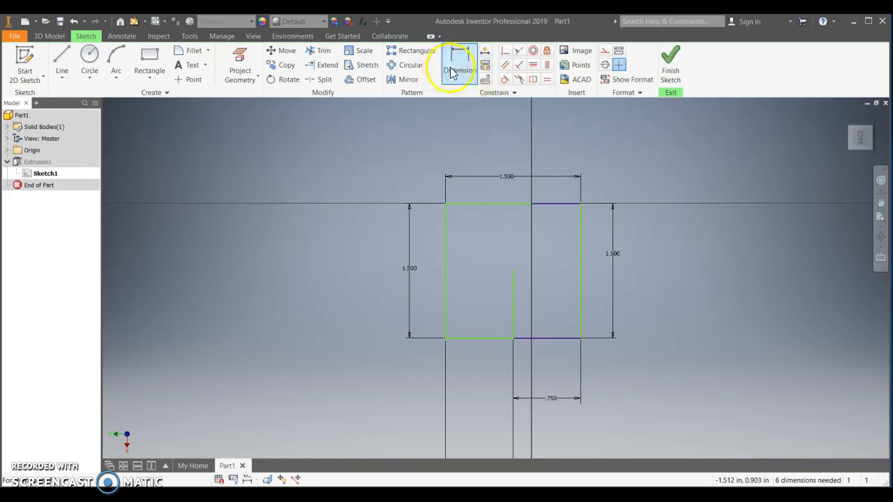
Step: Delete the leftover vertical notch line inside the square and finish the sketch, accepting the update errors
right_click(265, 175)
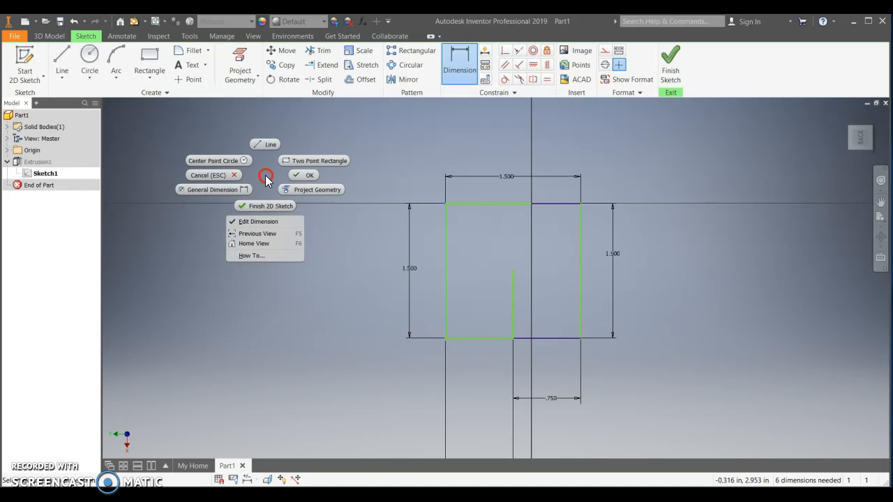
left_click(220, 179)
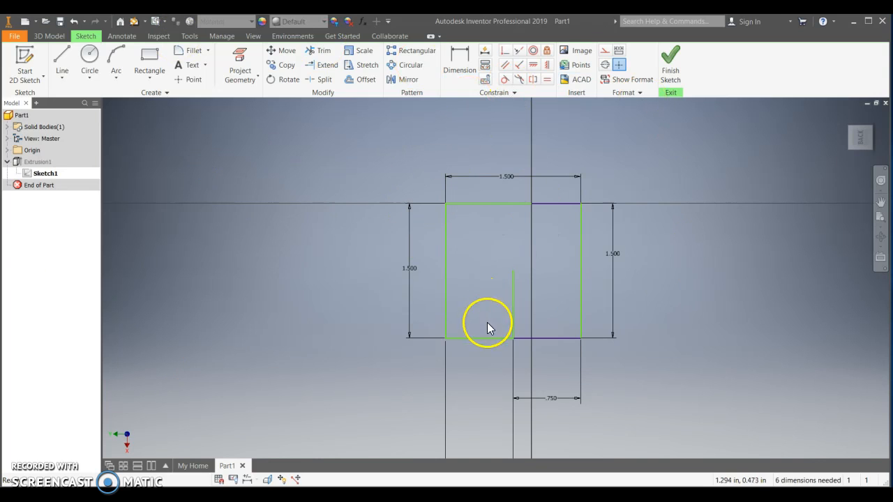
mouse_move(502, 256)
left_mouse_down()
mouse_move(512, 335)
mouse_move(522, 339)
left_mouse_up()
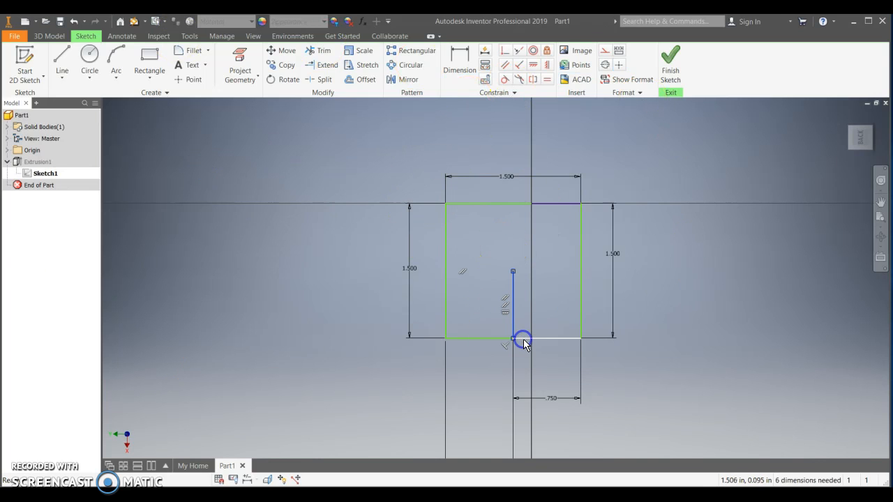
key("Delete")
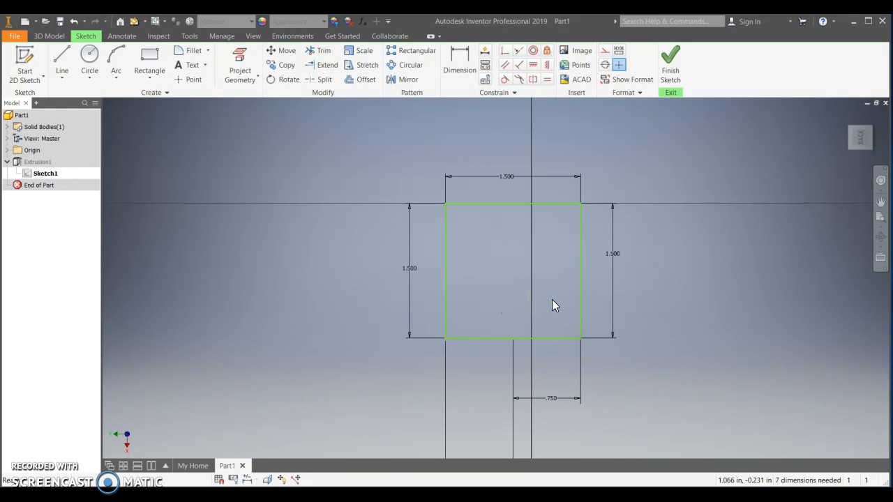
left_click(668, 70)
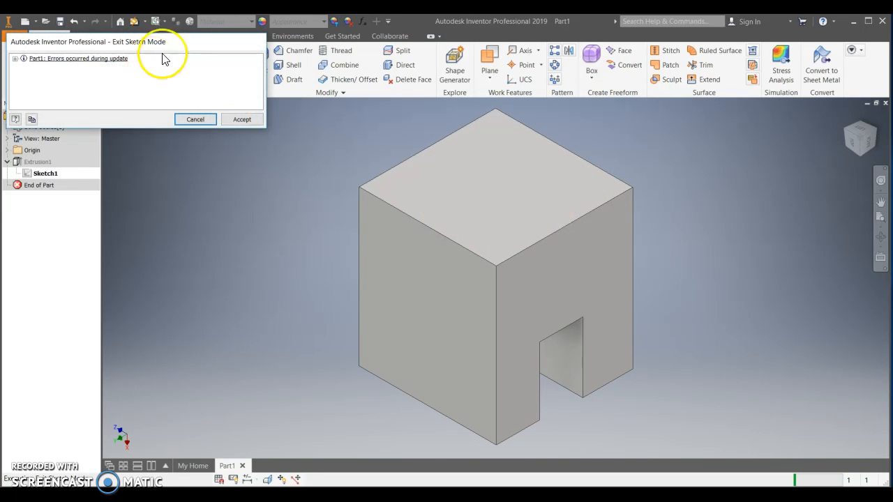
left_click(237, 119)
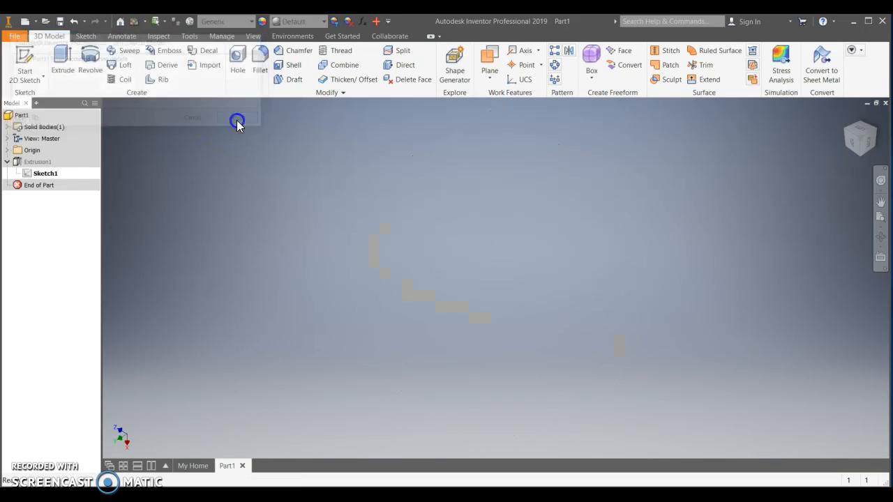
Step: Delete the Extrusion1 feature without deleting its consumed sketch
right_click(28, 161)
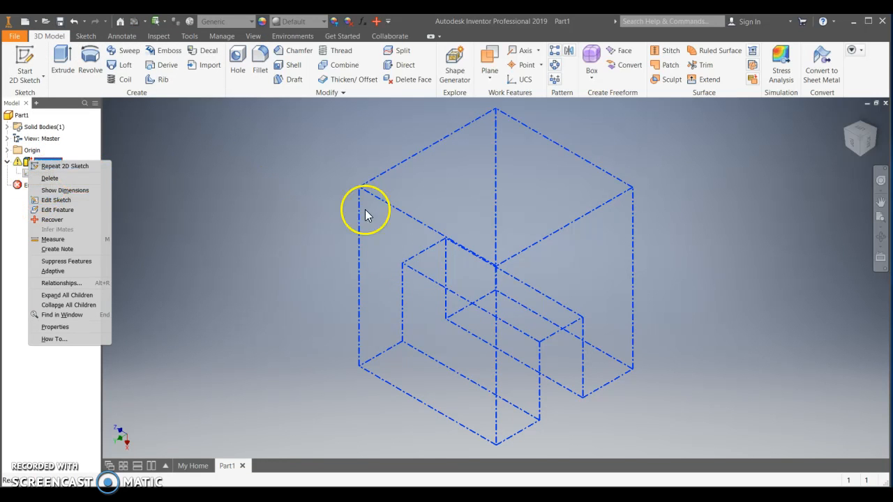
left_click(338, 212)
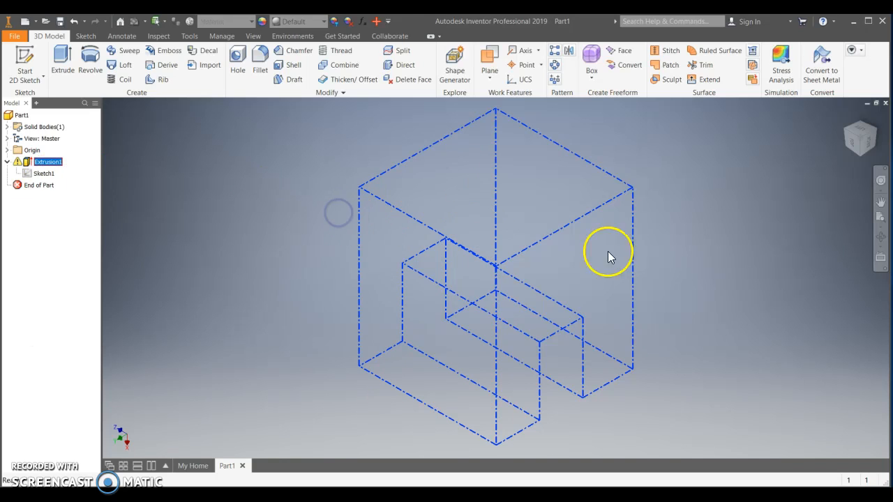
right_click(37, 166)
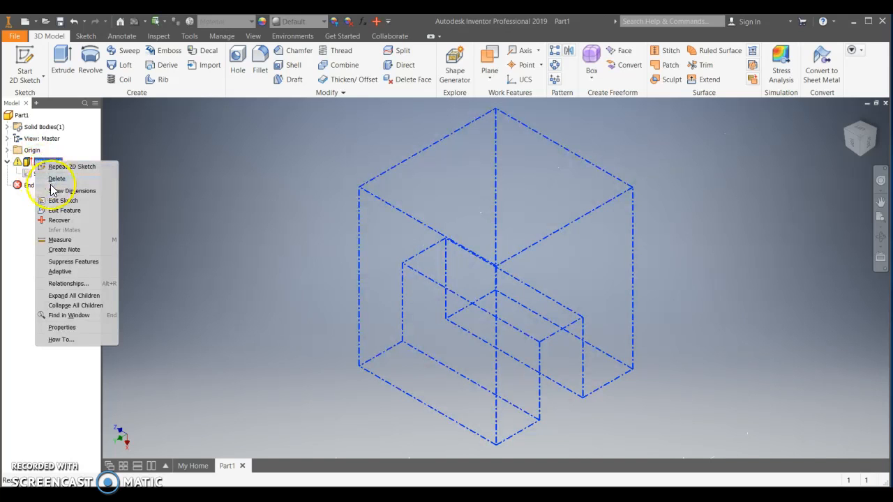
left_click(52, 180)
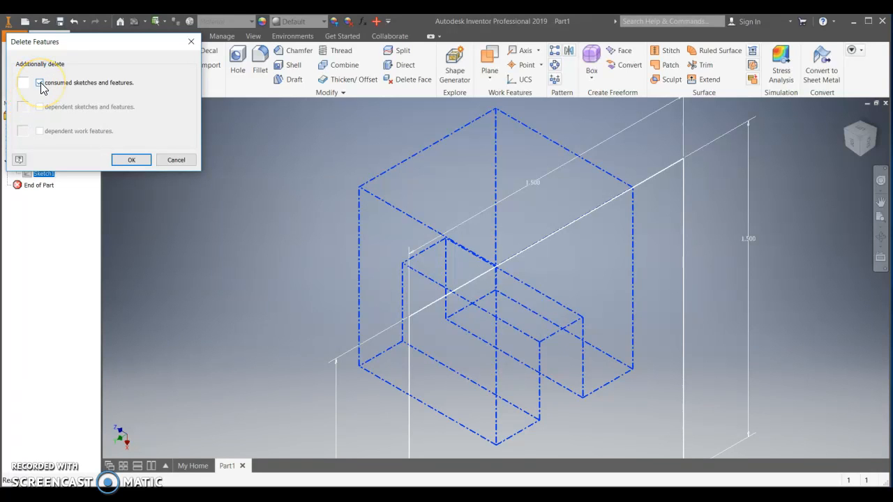
left_click(126, 159)
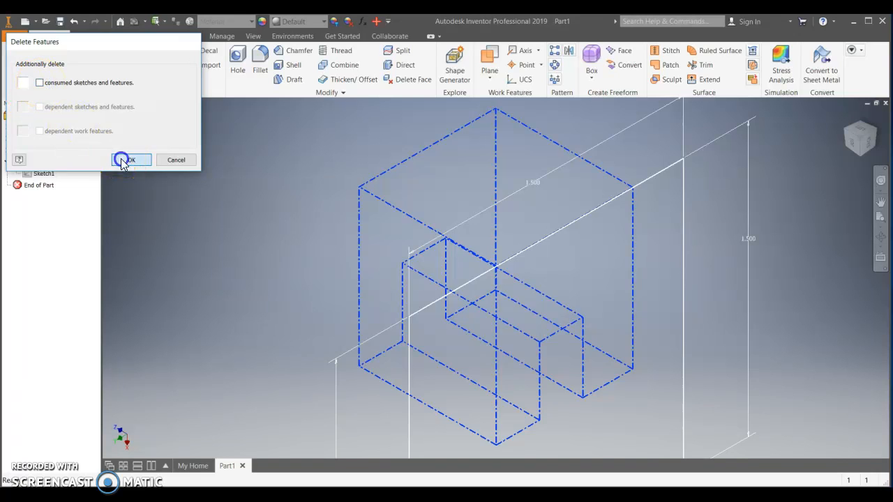
Step: Edit Sketch1 to make the two bottom lines collinear and the two top lines collinear, and finish the sketch
scroll(323, 200, "up", 4)
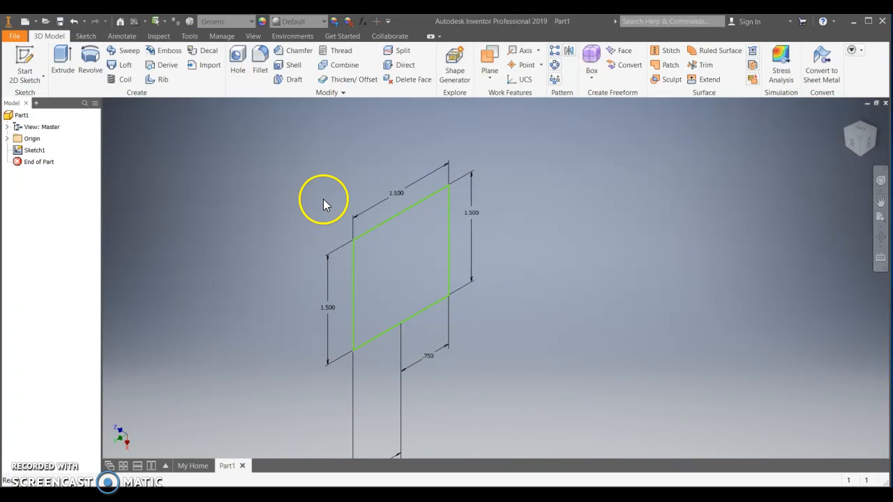
double_click(28, 152)
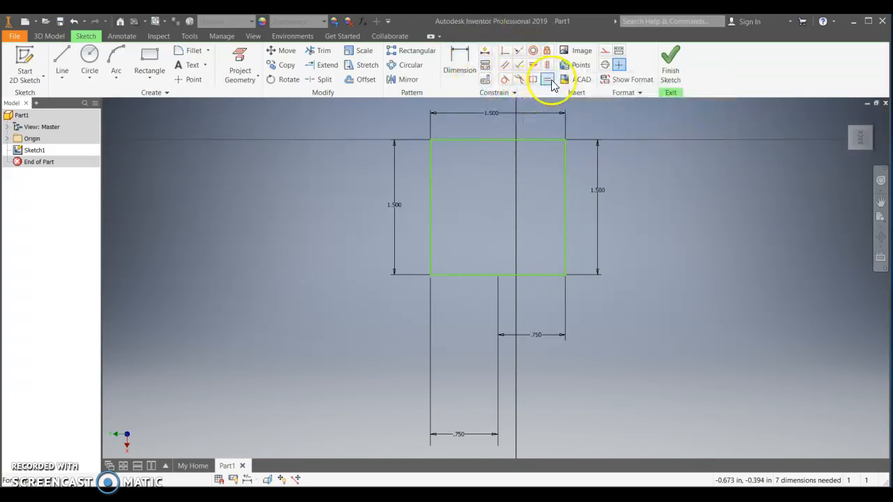
left_click(518, 52)
left_click(527, 275)
left_click(477, 277)
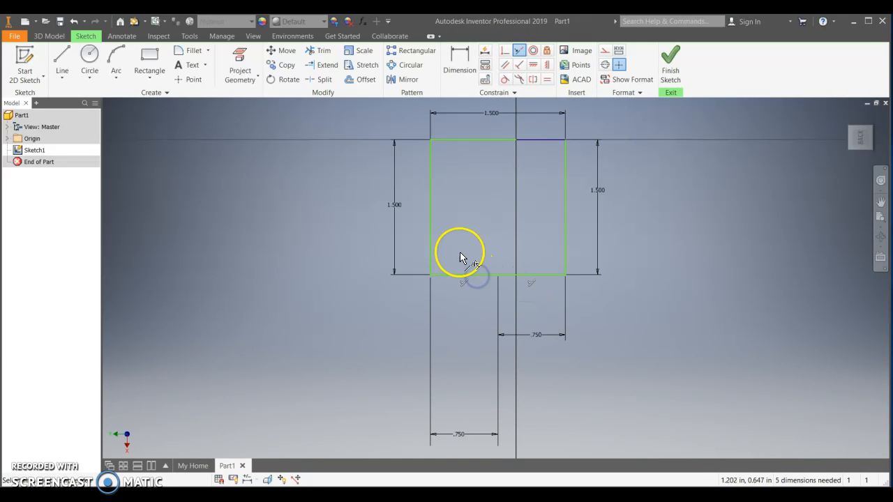
left_click(470, 141)
left_click(534, 140)
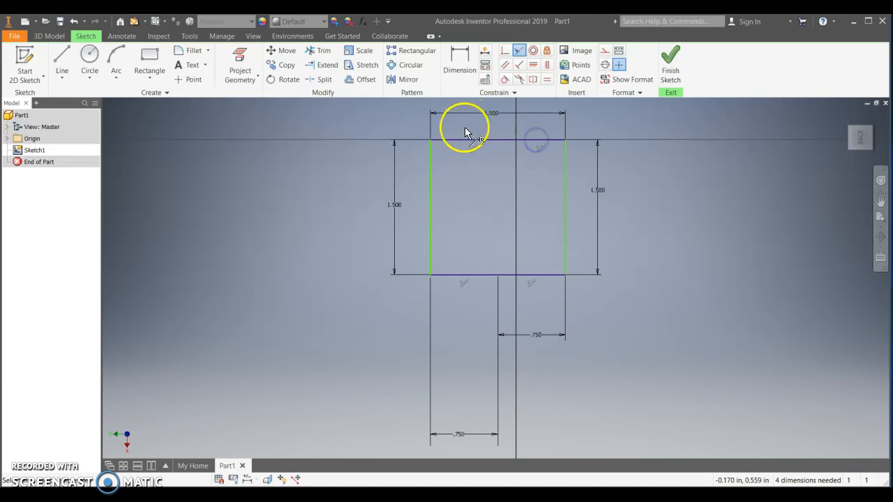
left_click(546, 139)
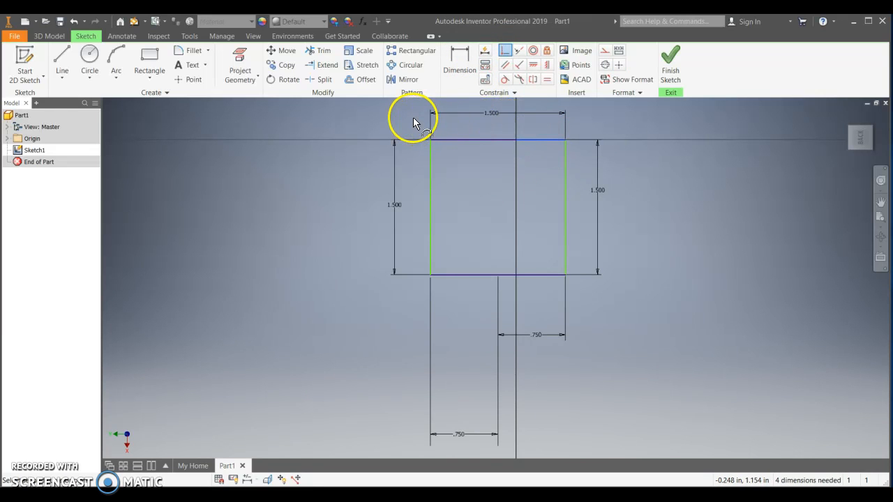
left_click(670, 72)
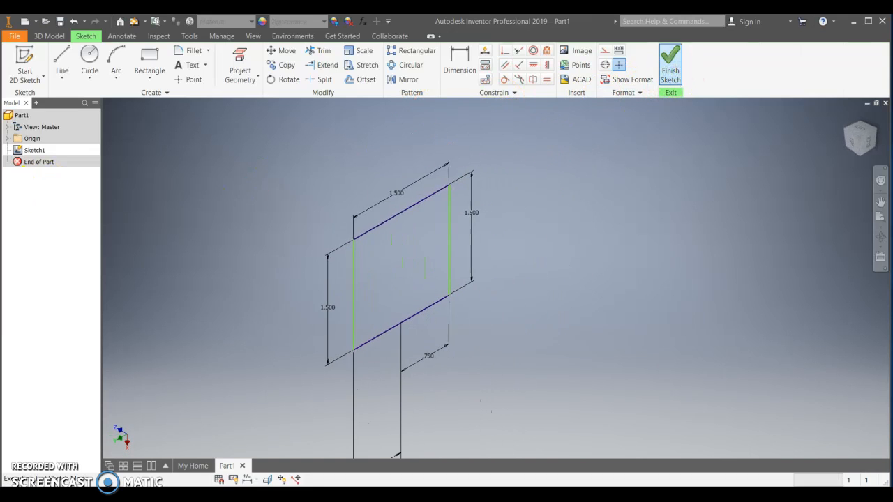
left_click(62, 64)
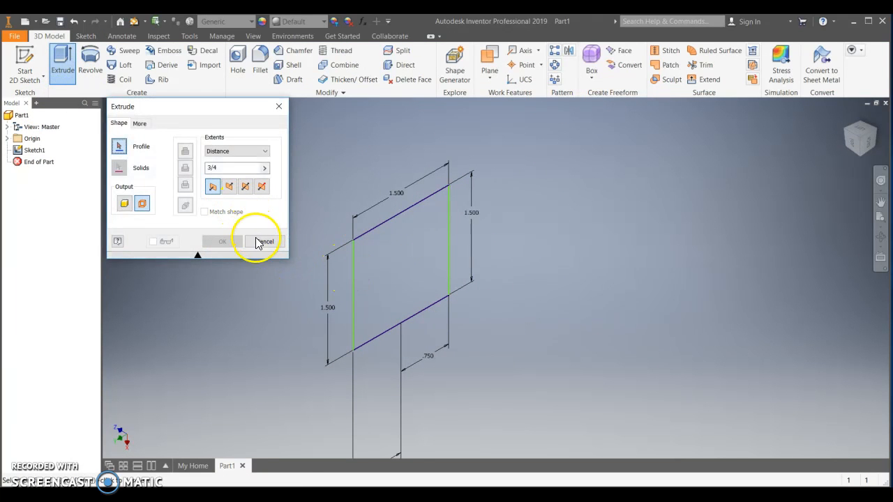
left_click(395, 260)
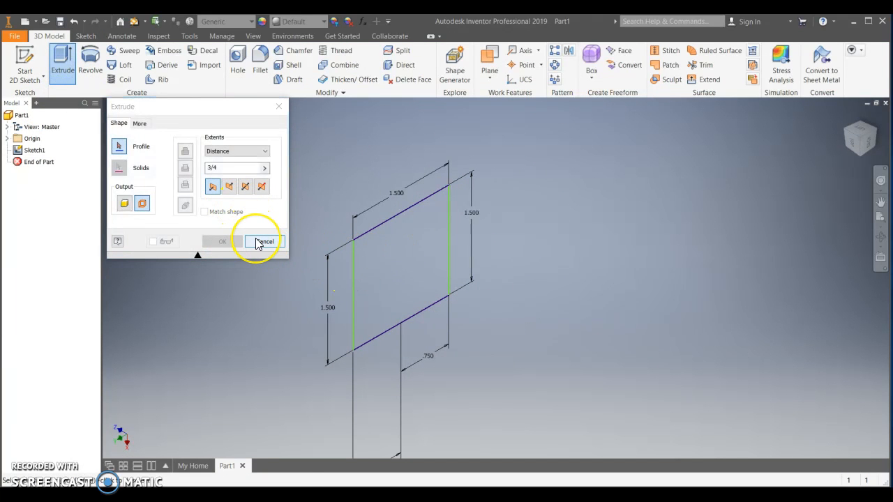
left_click(386, 252)
left_click(366, 243)
left_click(265, 241)
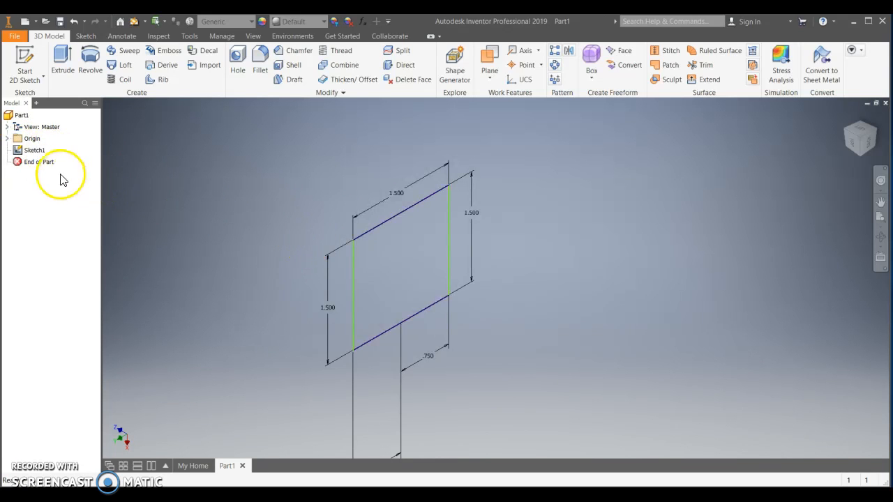
Step: Edit Sketch1 and make the square's right edge coincident with the sketch origin
double_click(34, 150)
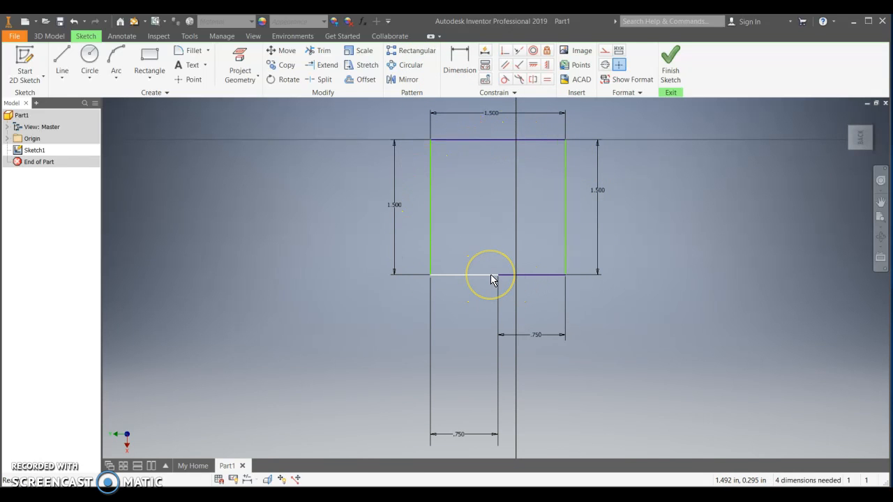
scroll(496, 258, "up", 5)
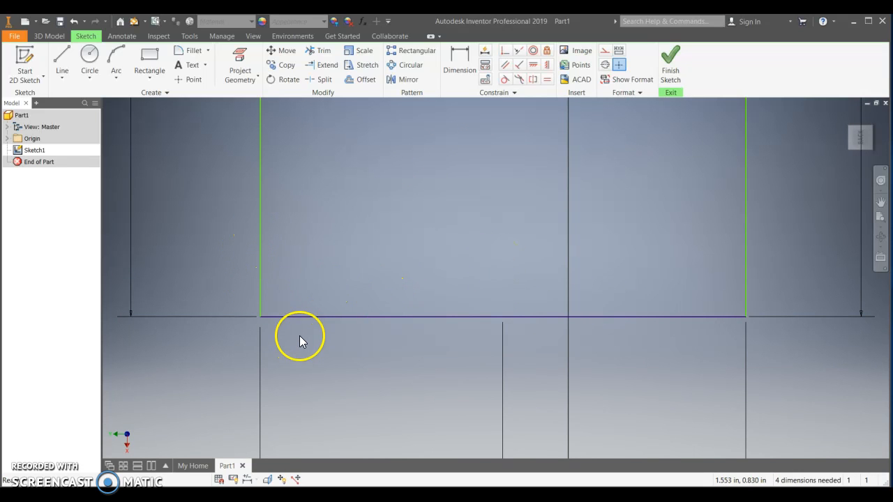
scroll(276, 258, "down", 4)
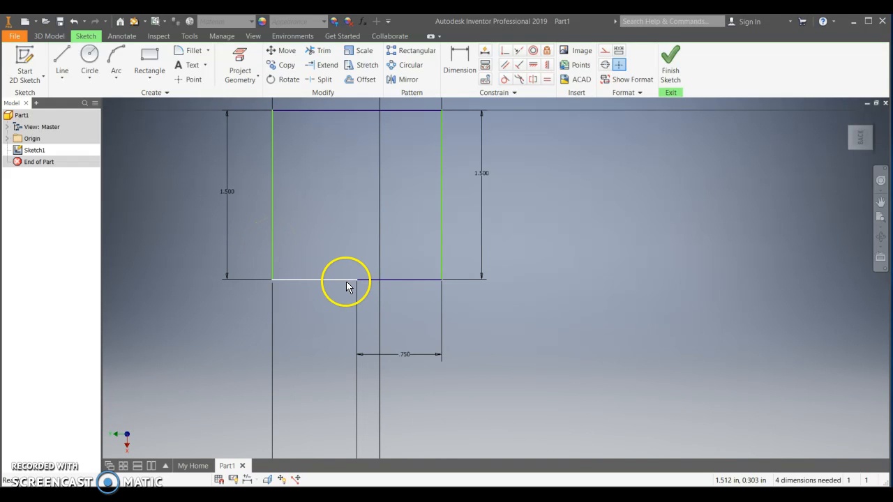
scroll(346, 283, "up", 3)
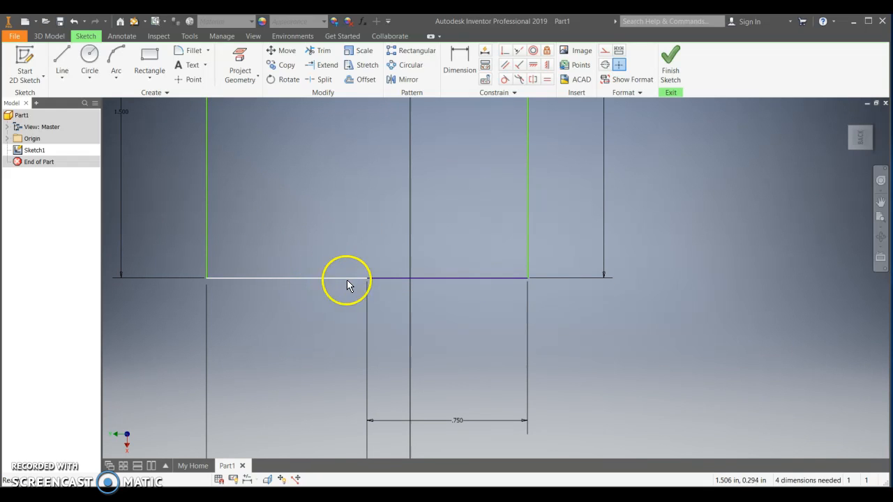
scroll(338, 287, "up", 3)
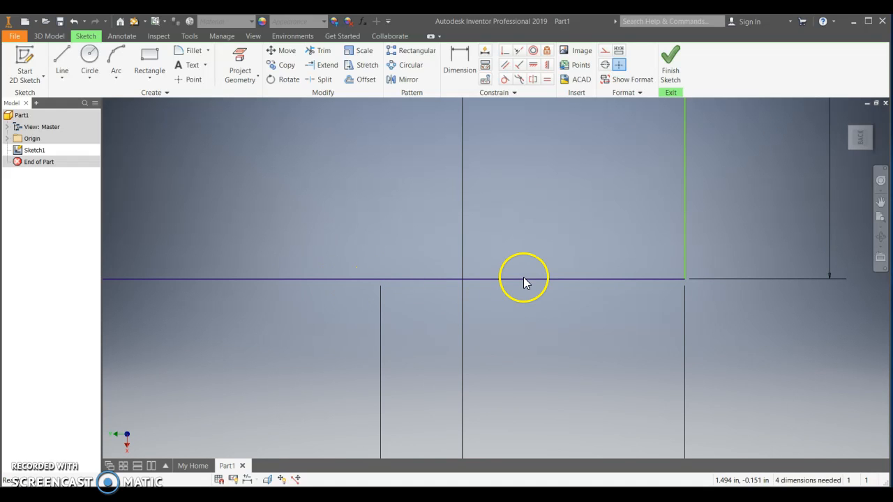
scroll(518, 279, "down", 3)
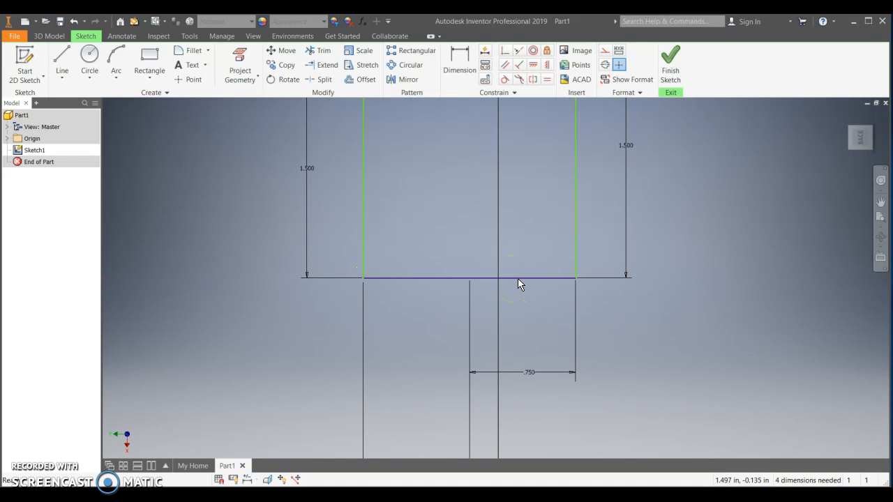
middle_click_drag(498, 260, 496, 365)
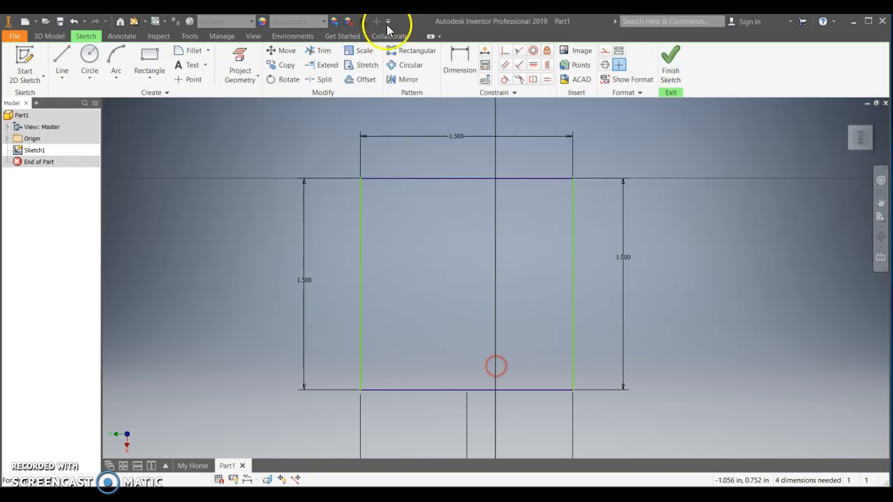
left_click(503, 52)
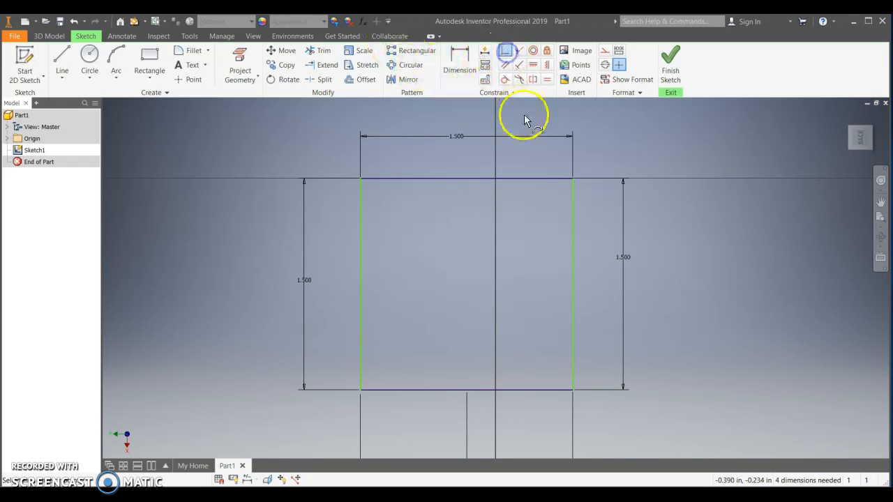
left_click(572, 205)
left_click(539, 179)
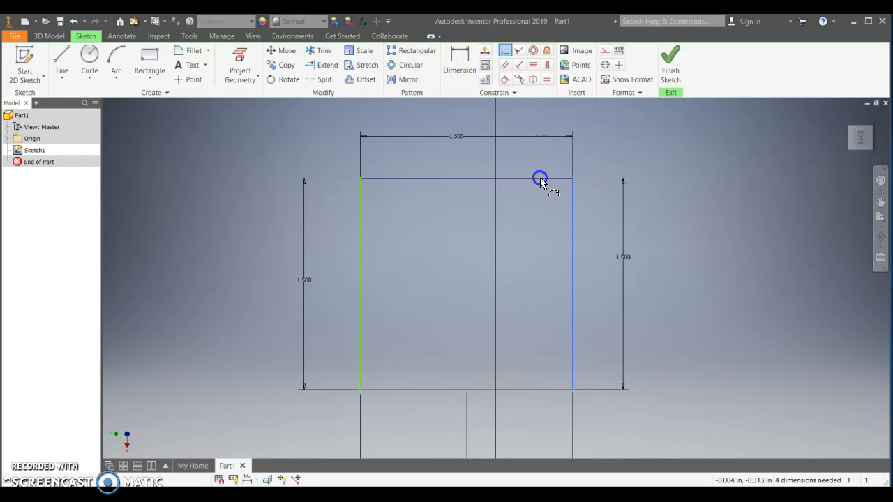
left_click(496, 179)
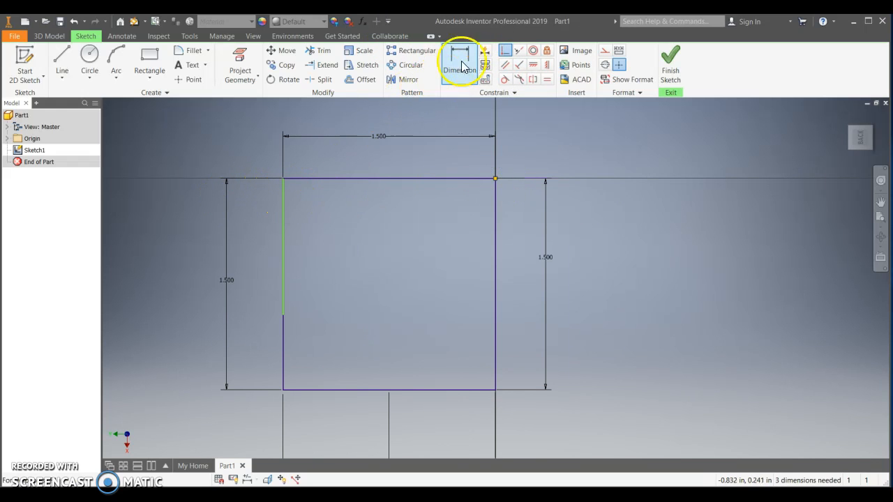
Step: Make the two line segments on the square's left edge collinear and finish the sketch
left_click(520, 54)
left_click(282, 237)
left_click(283, 353)
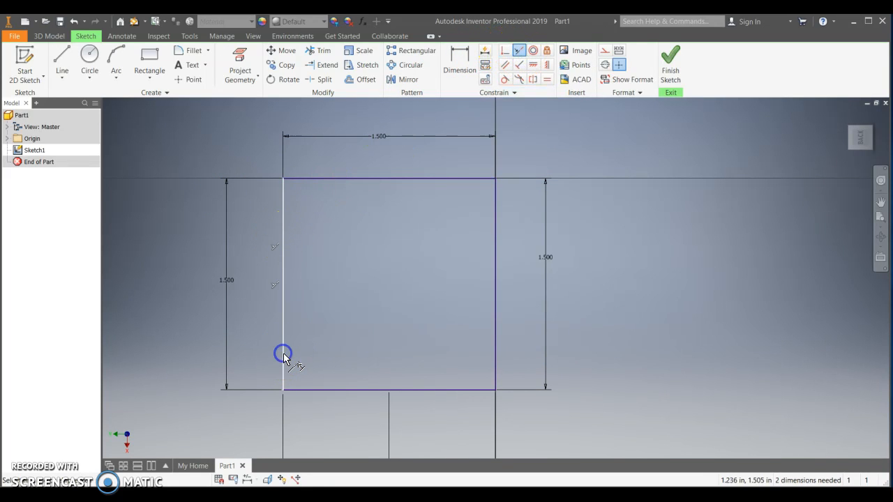
right_click(249, 160)
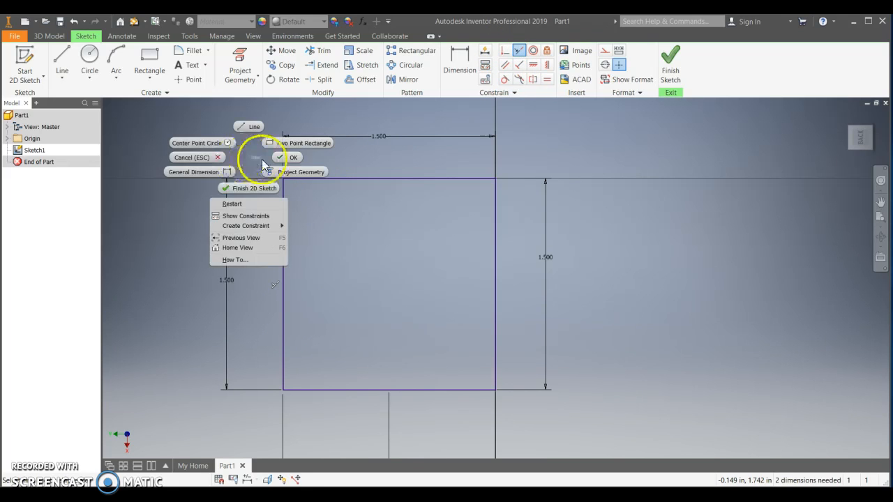
left_click(276, 160)
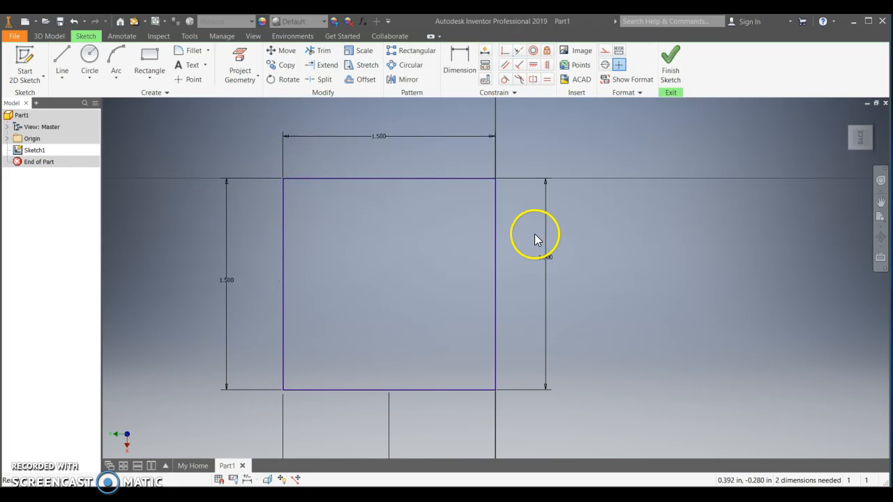
left_click(671, 63)
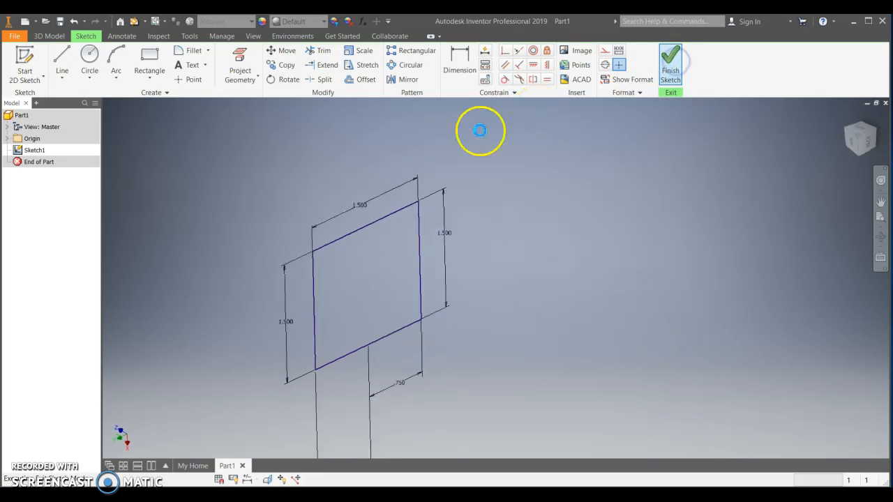
left_click(62, 61)
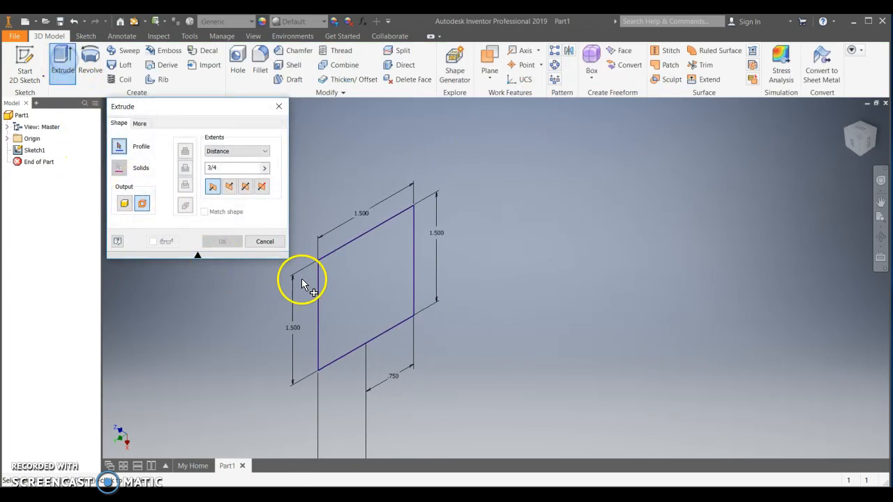
left_click(336, 285)
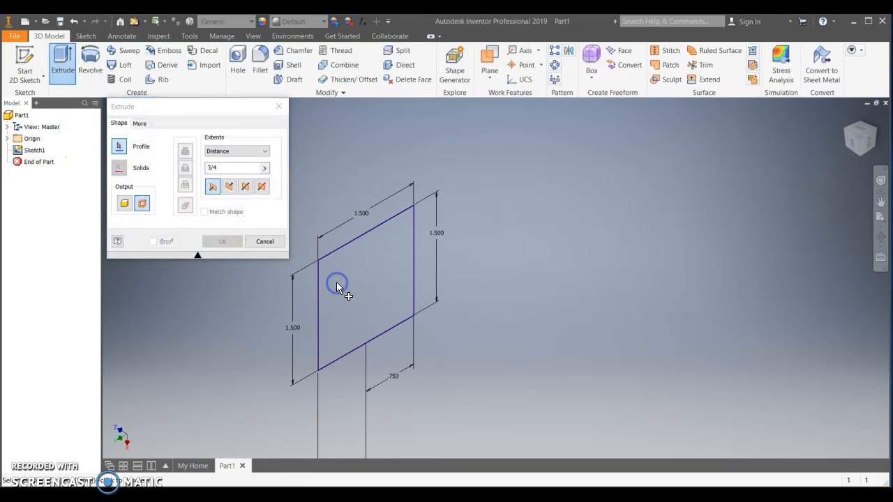
left_click(343, 263)
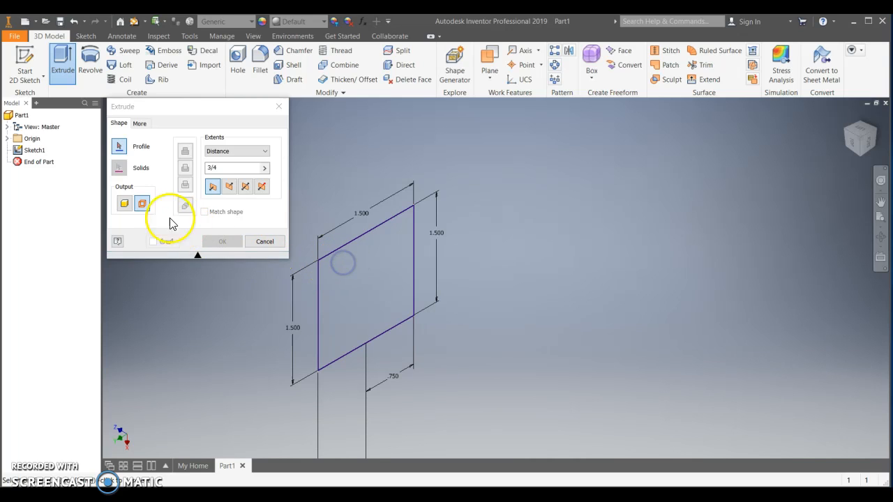
left_click(124, 203)
left_click(358, 293)
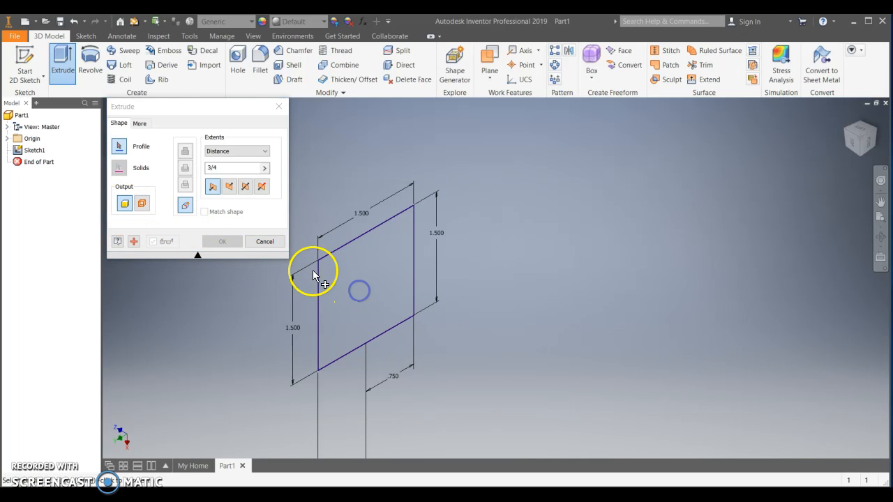
left_click(265, 241)
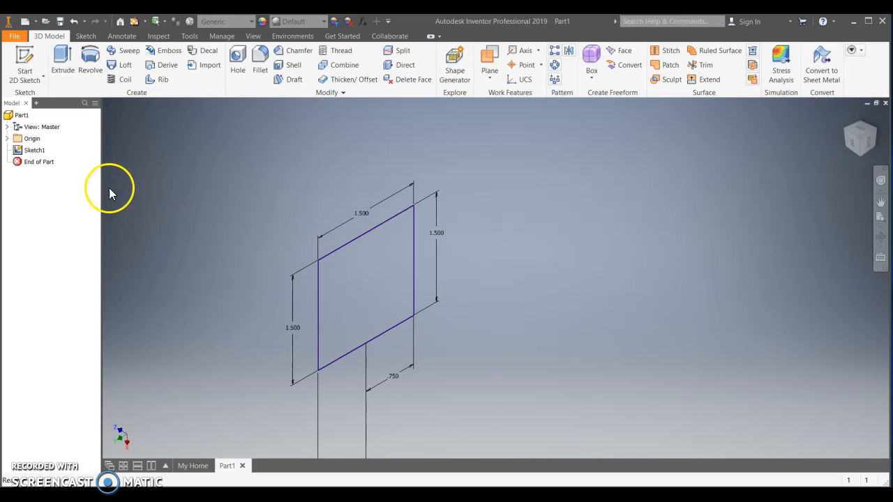
Step: Edit Sketch1 and delete all of the square's lines together with their dimensions
double_click(25, 149)
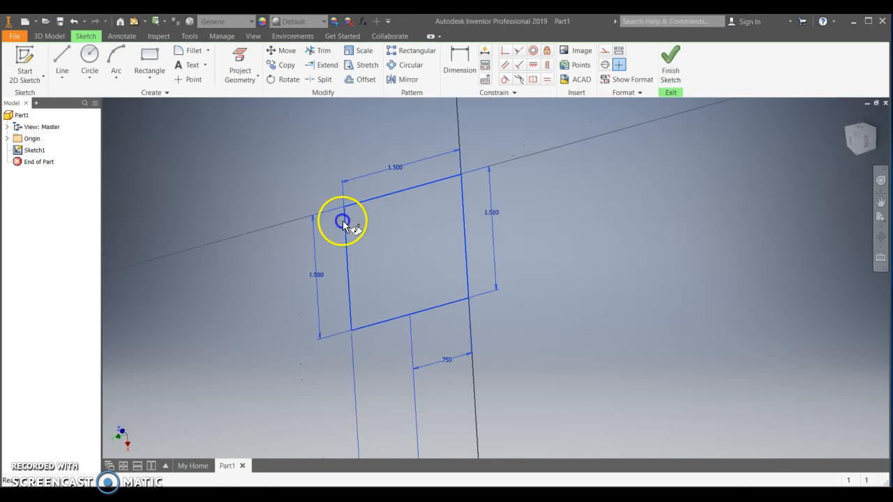
mouse_move(365, 123)
left_mouse_down()
mouse_move(451, 355)
mouse_move(628, 351)
left_mouse_up()
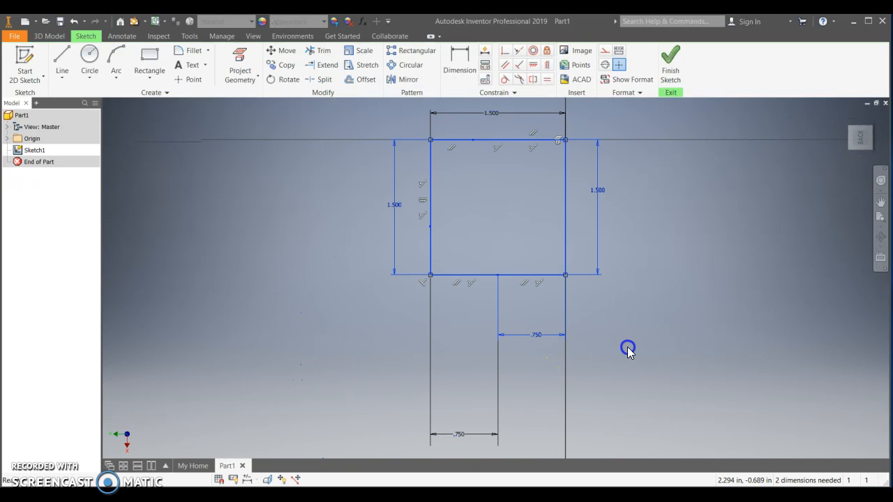
key("Delete")
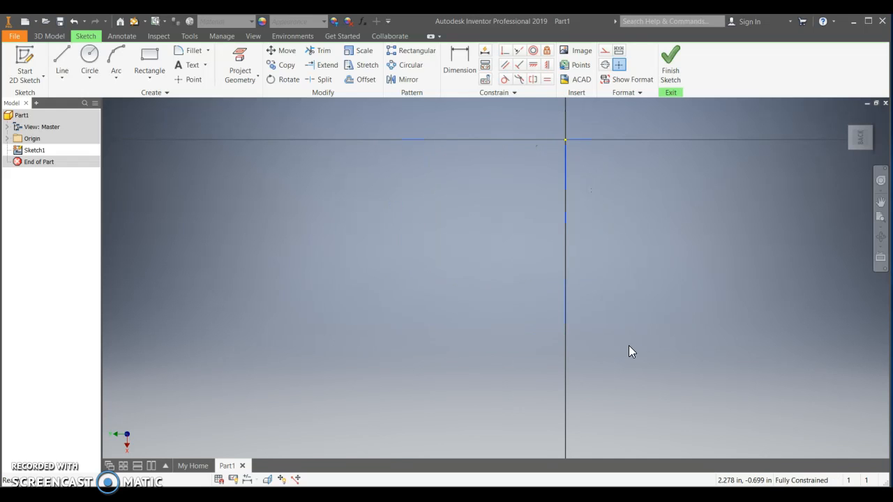
Step: Draw a 3/4 in by 3/4 in two-point rectangle from the sketch origin, in the upper-right quadrant
scroll(500, 265, "up", 8)
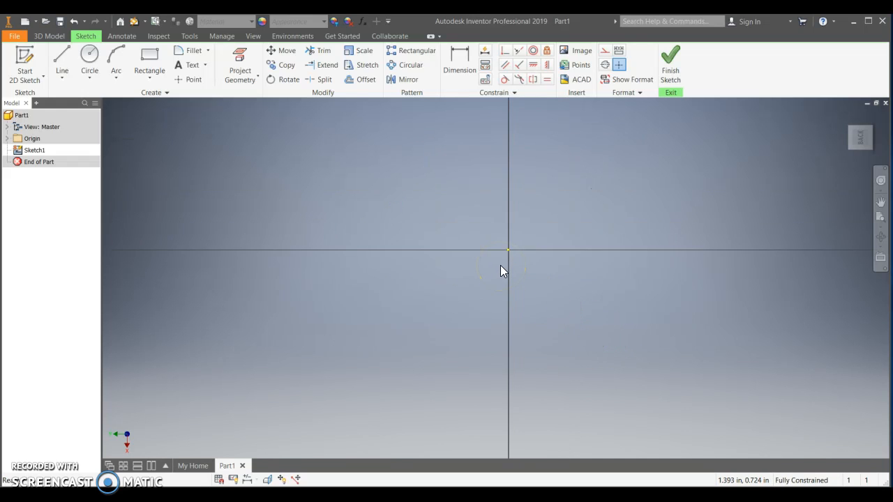
left_click(90, 60)
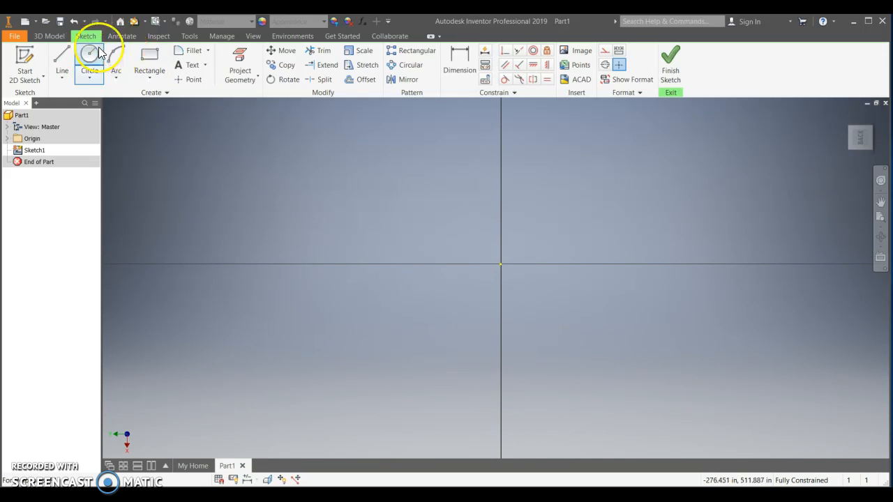
left_click(150, 59)
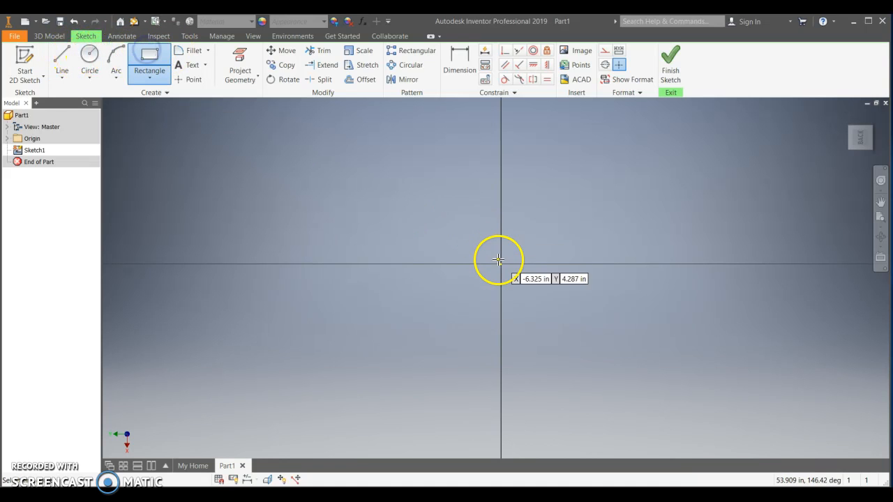
left_click_drag(500, 263, 583, 155)
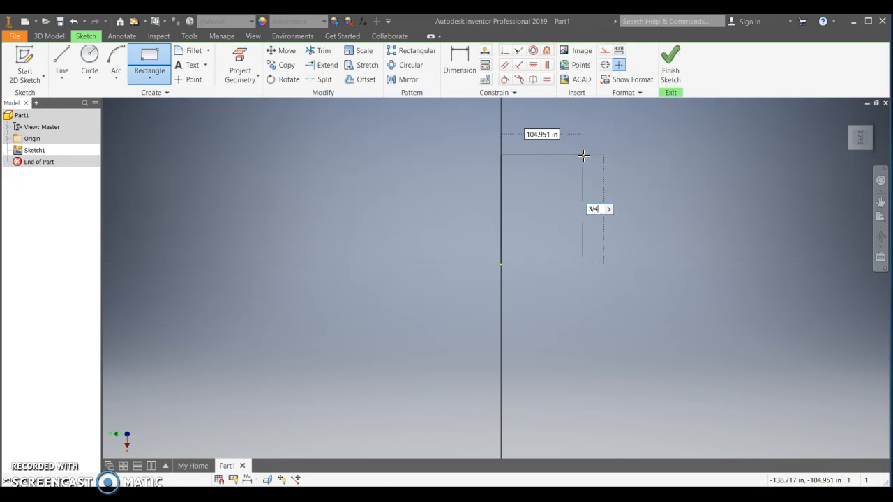
key("Tab")
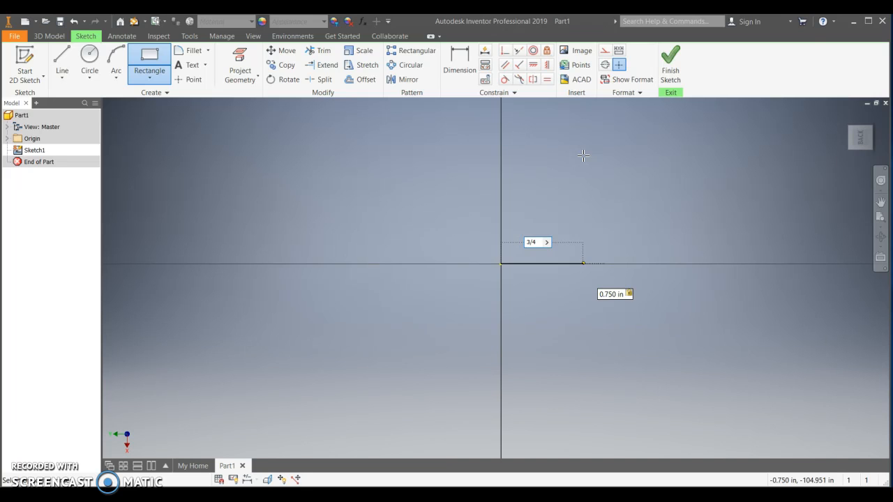
key("Return")
Step: Examine the new rectangle and its position at the sketch origin
scroll(515, 264, "up", 5)
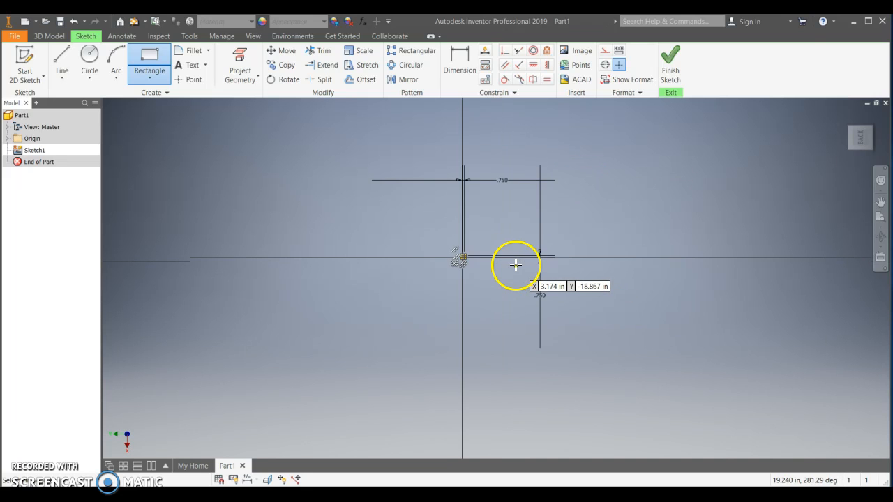
scroll(381, 246, "down", 8)
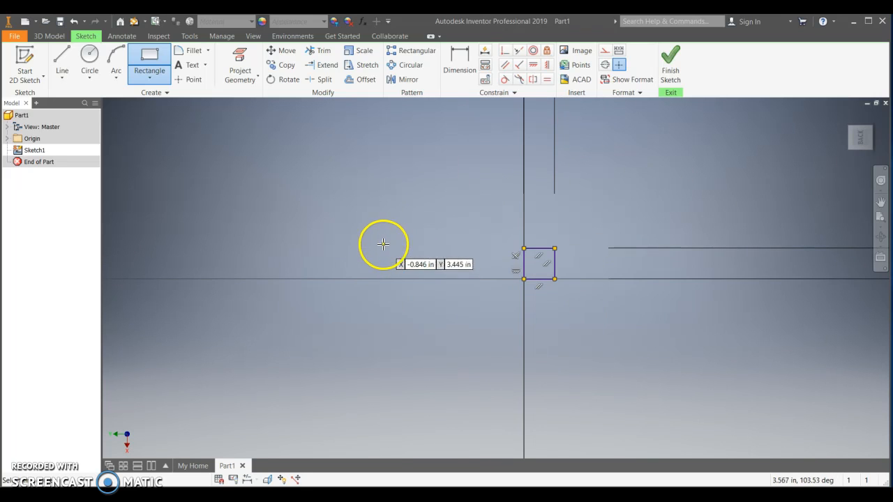
mouse_move(690, 350)
middle_mouse_down()
mouse_move(331, 260)
mouse_move(571, 414)
mouse_move(546, 356)
middle_mouse_up()
scroll(547, 356, "down", 3)
scroll(546, 356, "down", 5)
scroll(547, 356, "up", 4)
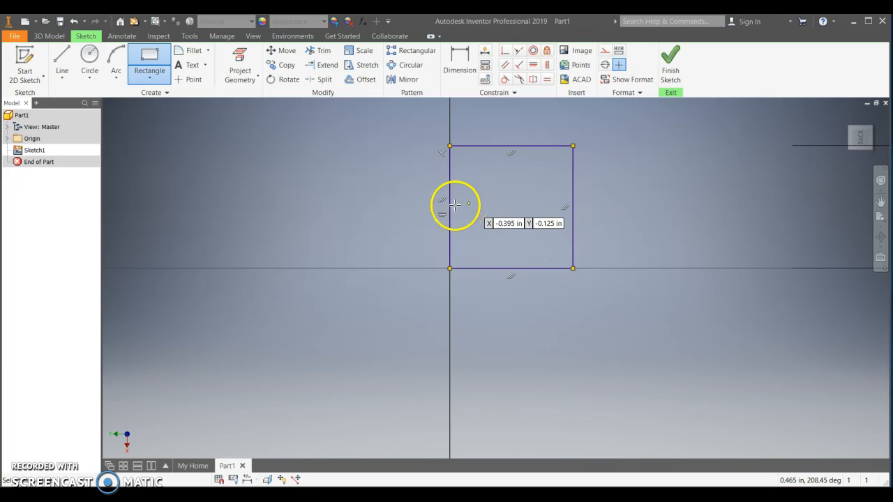
left_click(518, 193)
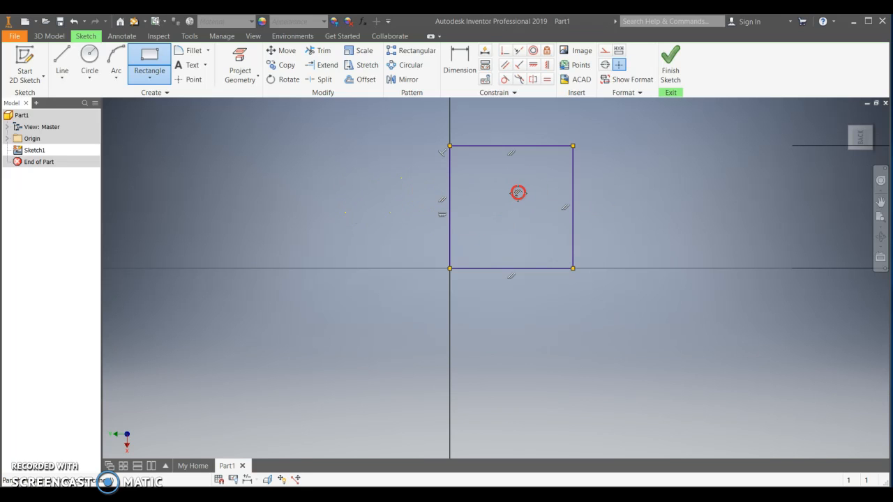
mouse_move(518, 191)
middle_mouse_down()
mouse_move(388, 237)
mouse_move(501, 195)
mouse_move(425, 248)
middle_mouse_up()
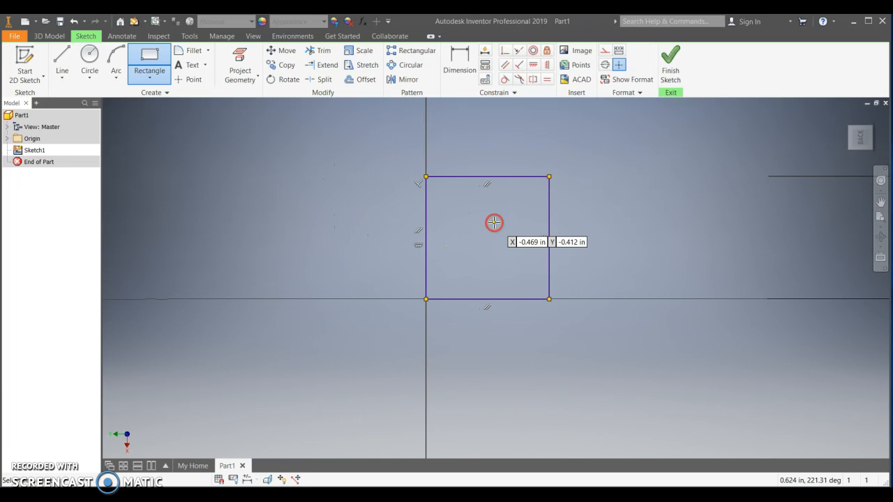
Step: End the Rectangle command and examine the square's corners and edges up close
scroll(493, 222, "down", 5)
scroll(492, 222, "up", 8)
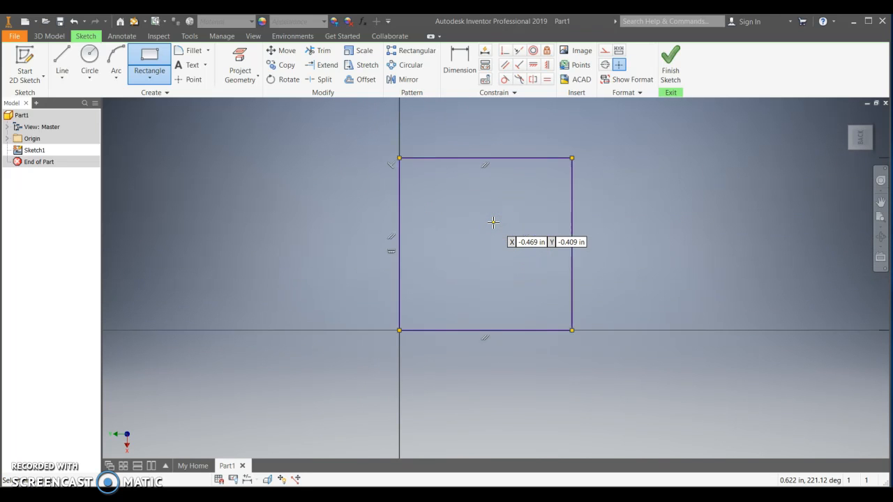
scroll(492, 222, "down", 5)
scroll(492, 222, "up", 3)
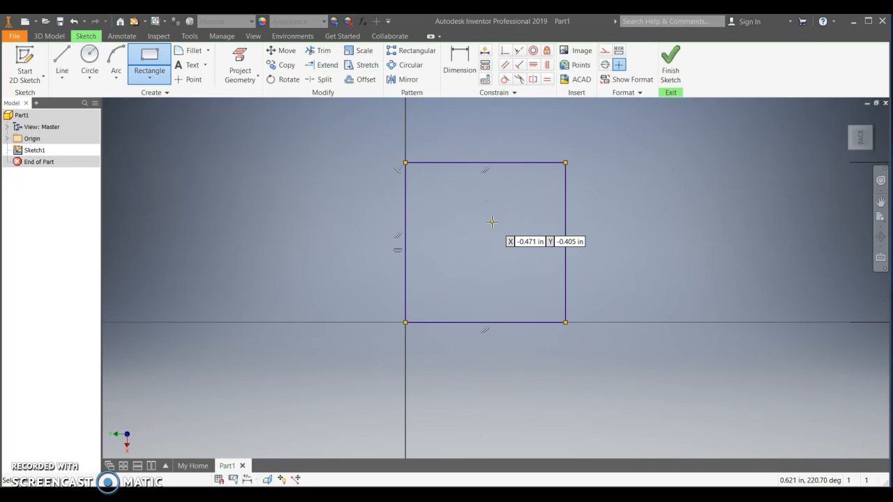
scroll(492, 222, "down", 5)
scroll(492, 222, "up", 4)
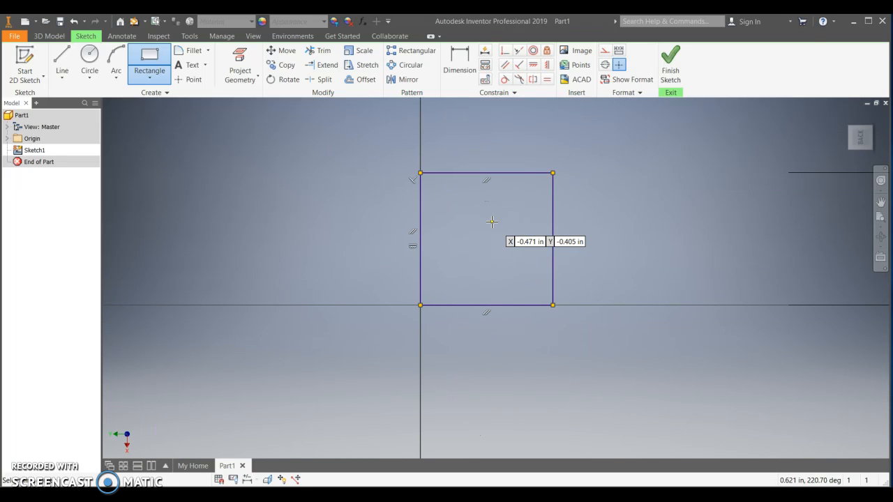
key("Escape")
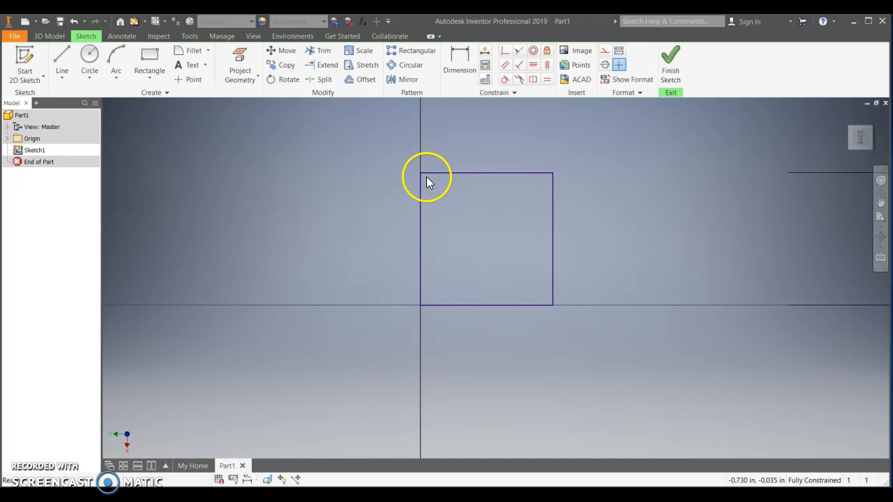
scroll(423, 182, "up", 5)
scroll(423, 183, "down", 2)
scroll(424, 183, "down", 3)
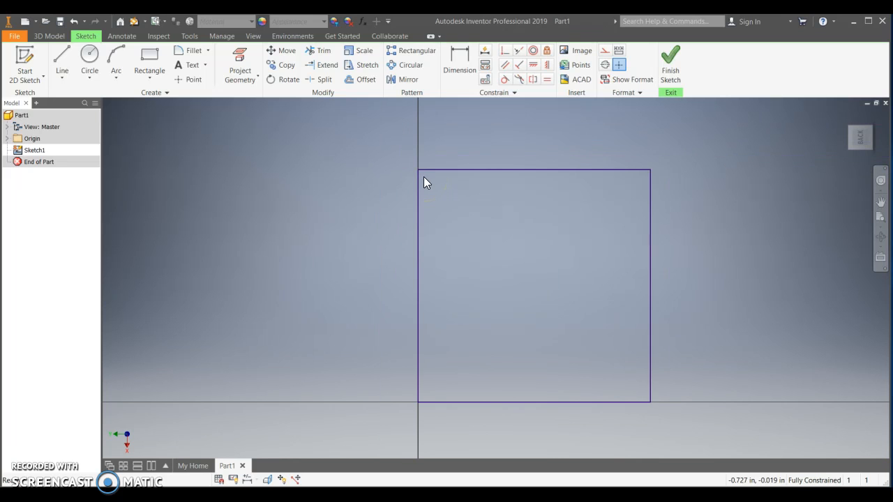
scroll(645, 176, "up", 4)
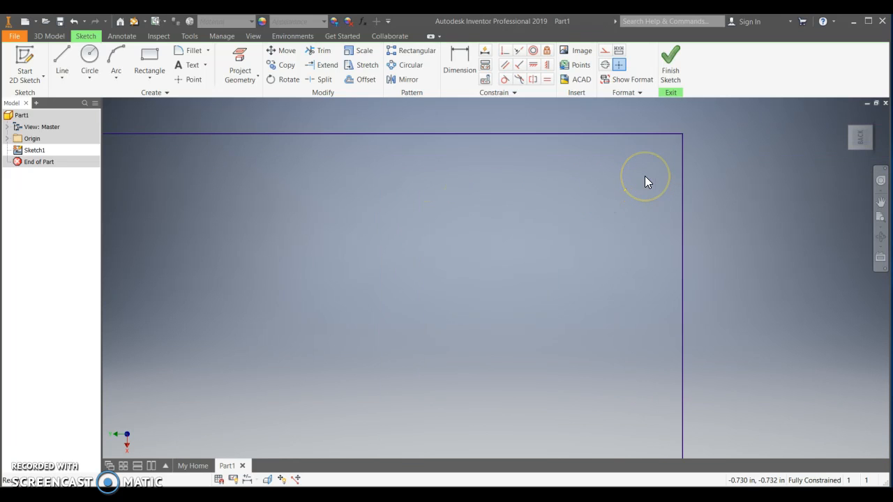
scroll(645, 175, "down", 2)
mouse_move(644, 175)
middle_mouse_down()
mouse_move(601, 253)
mouse_move(470, 424)
middle_mouse_up()
scroll(485, 409, "down", 2)
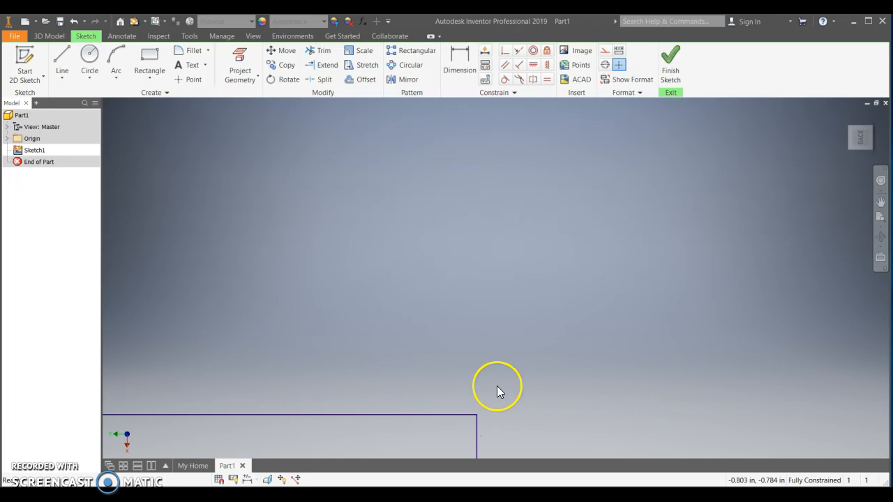
scroll(579, 203, "up", 3)
scroll(578, 217, "down", 3)
scroll(577, 216, "up", 3)
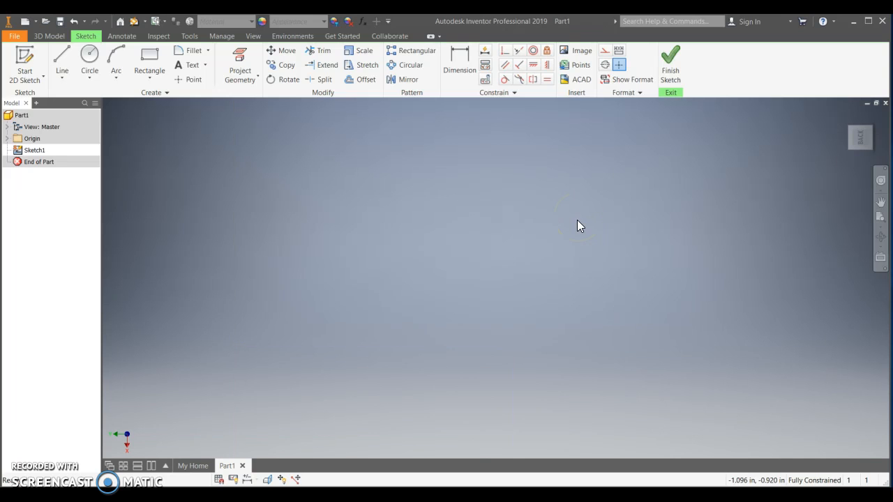
scroll(577, 221, "down", 2)
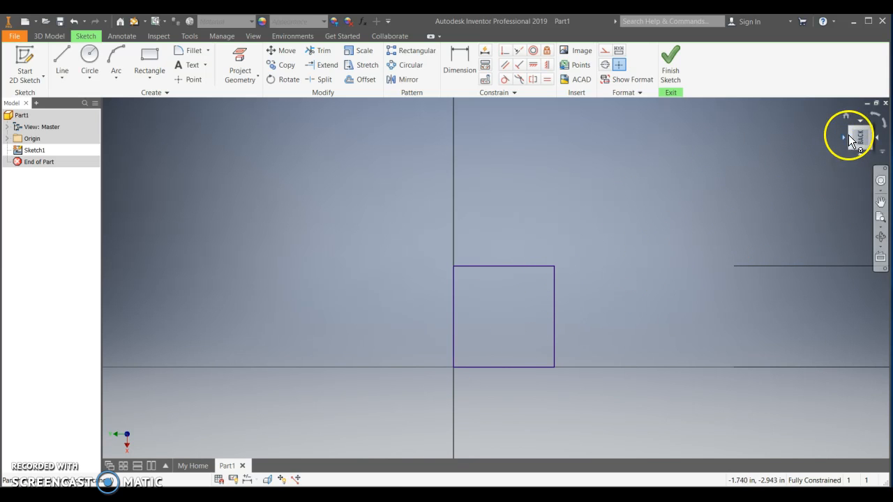
Step: Examine the square sketch from the front view, including its position relative to the sketch axes
left_click(846, 116)
left_click(849, 145)
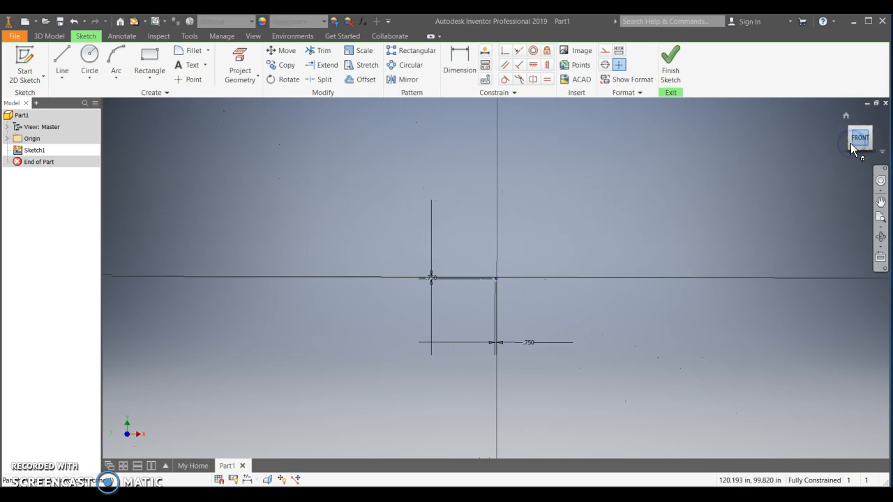
scroll(477, 302, "down", 6)
middle_click_drag(556, 295, 439, 423)
scroll(464, 303, "down", 5)
scroll(490, 189, "down", 8)
scroll(488, 193, "up", 4)
scroll(488, 193, "up", 3)
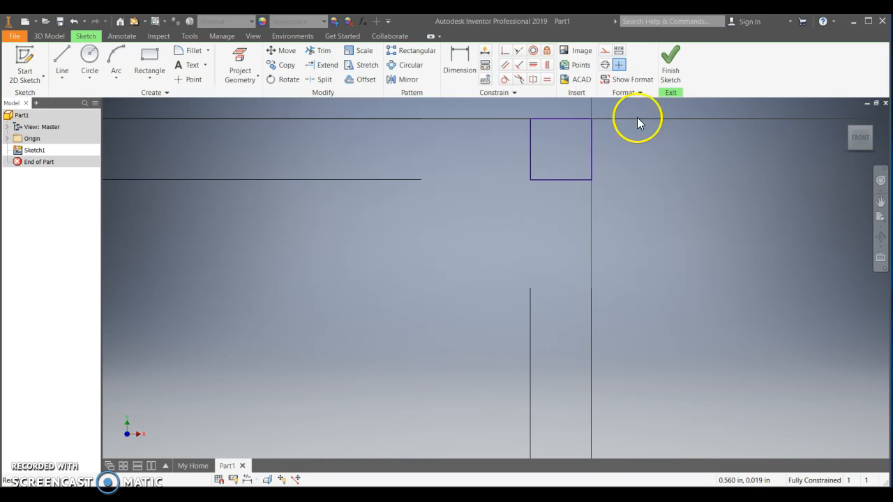
Step: Finish the sketch and extrude the square profile 3/4 in as a solid cube
left_click(668, 61)
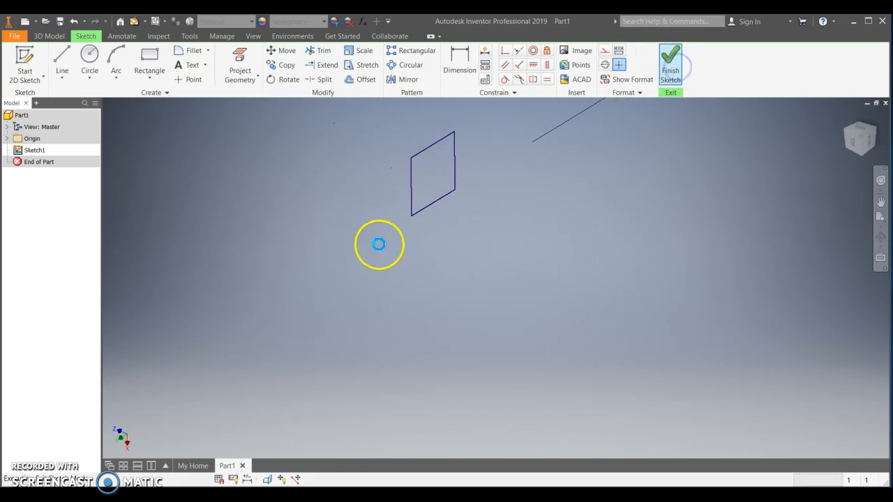
left_click(62, 63)
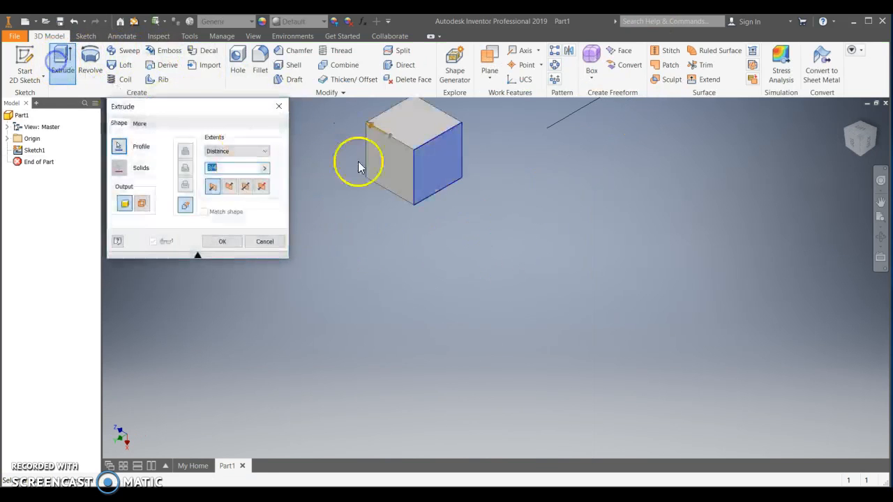
left_click(220, 241)
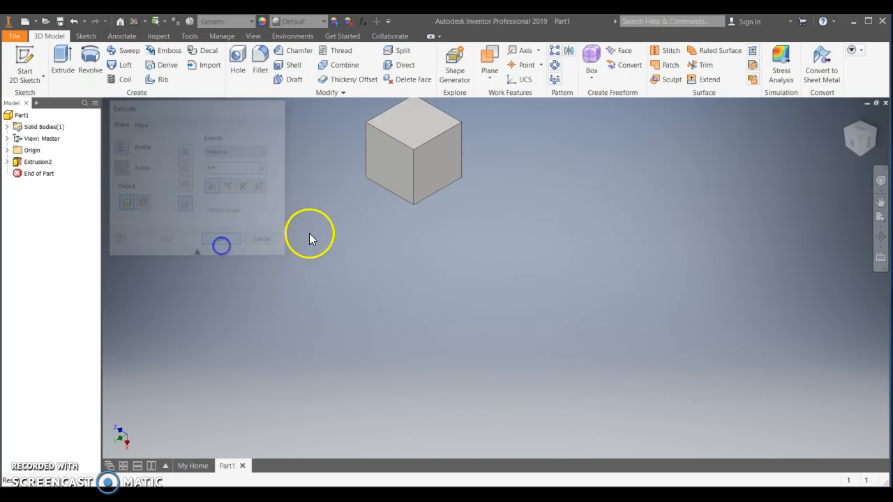
Step: Examine the extruded cube and its visible side and top faces
middle_click_drag(340, 313, 395, 325)
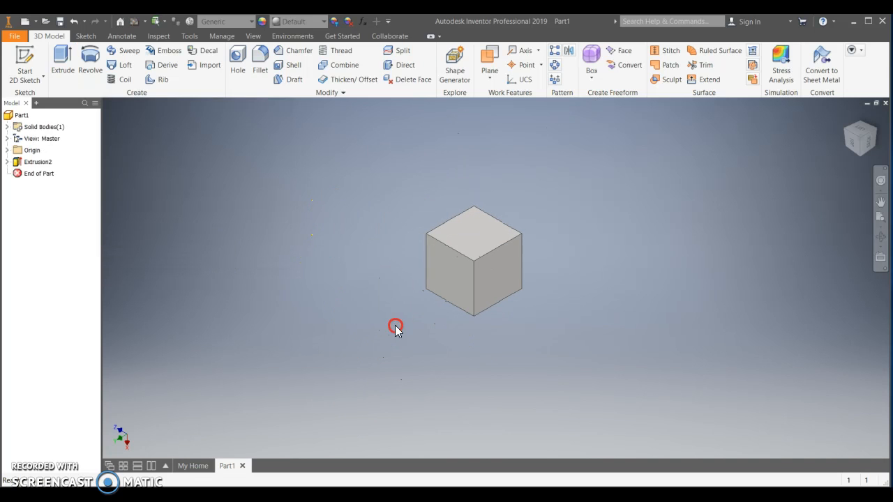
scroll(418, 290, "up", 5)
scroll(418, 290, "down", 5)
scroll(418, 290, "up", 3)
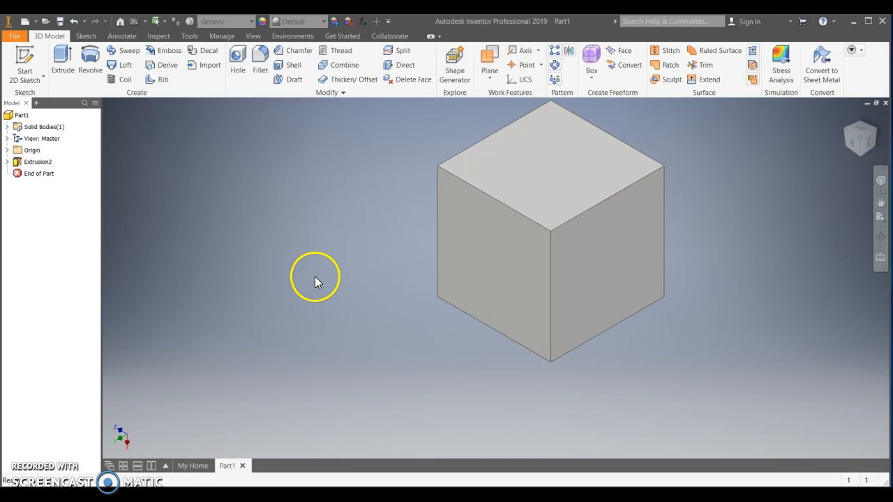
scroll(359, 296, "down", 3)
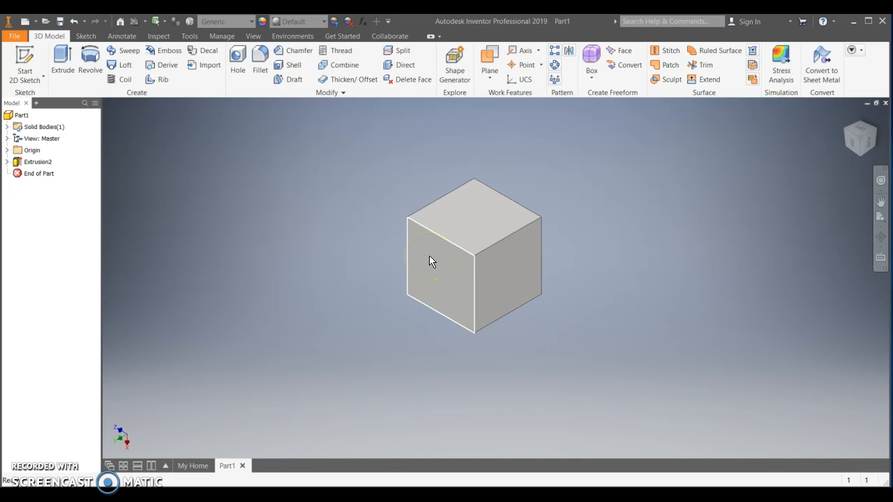
left_click(424, 296)
left_click(427, 290)
left_click(513, 207)
left_click(482, 225)
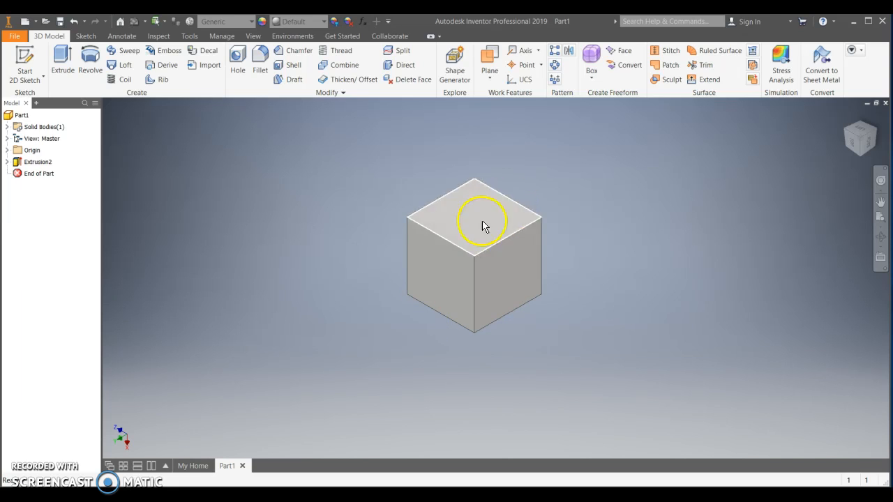
Step: Create a sketch on the cube's top face with a two-point rectangle tracing it corner to corner, and finish the sketch
left_click(471, 214)
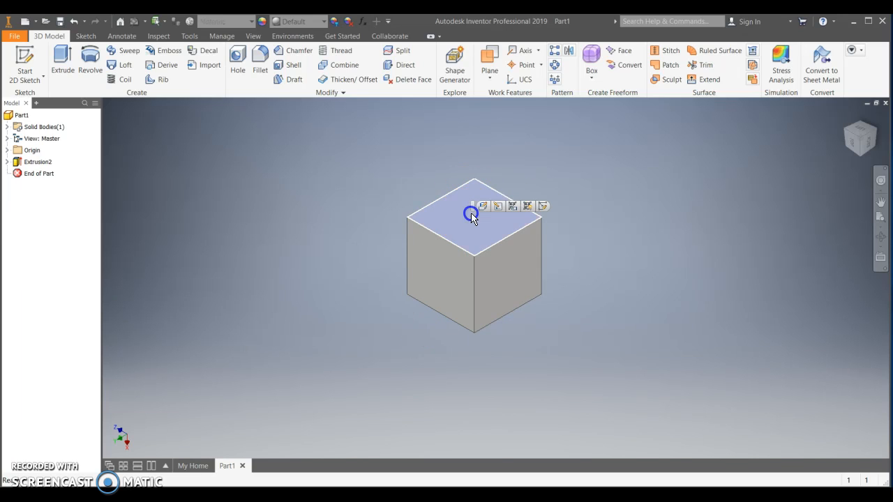
left_click(544, 207)
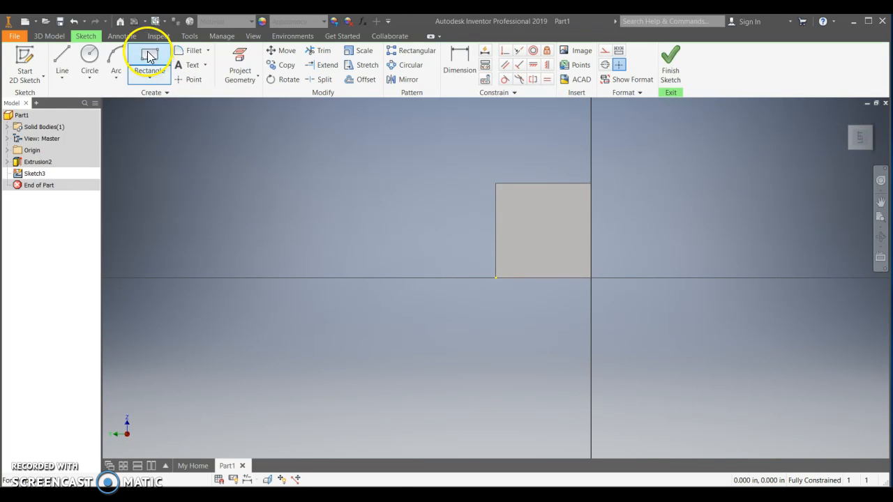
left_click(148, 57)
left_click(496, 278)
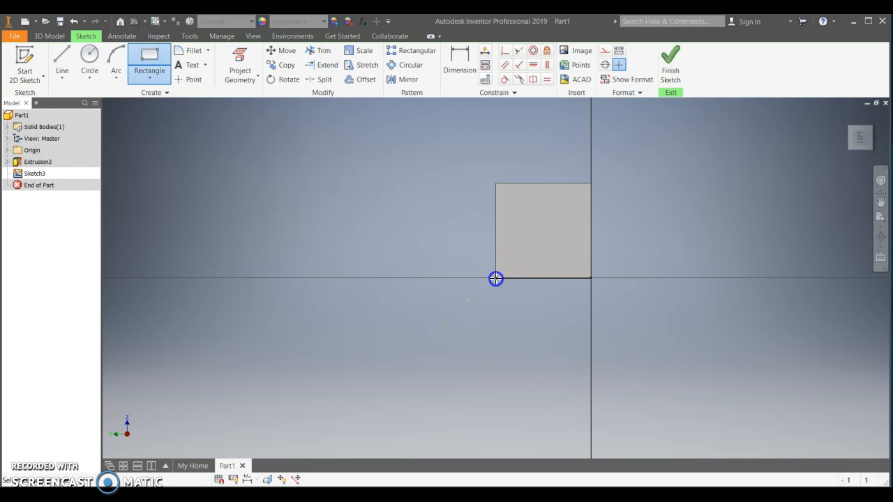
left_click(590, 183)
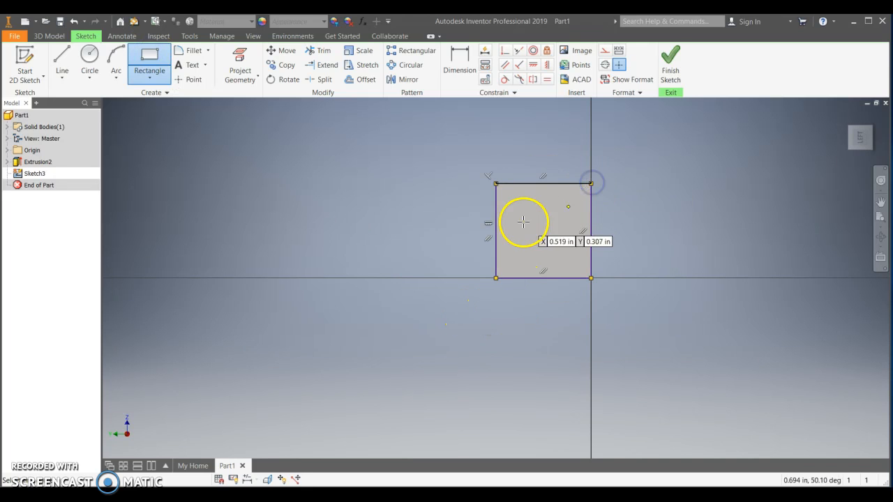
left_click(670, 66)
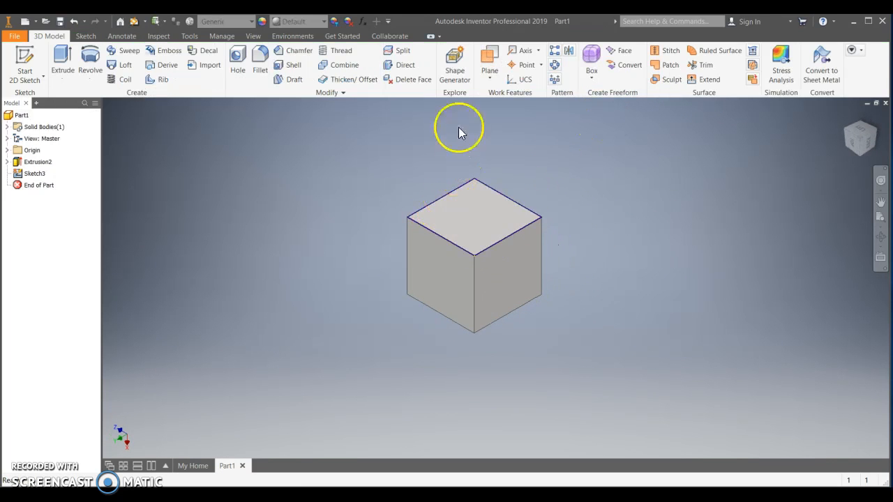